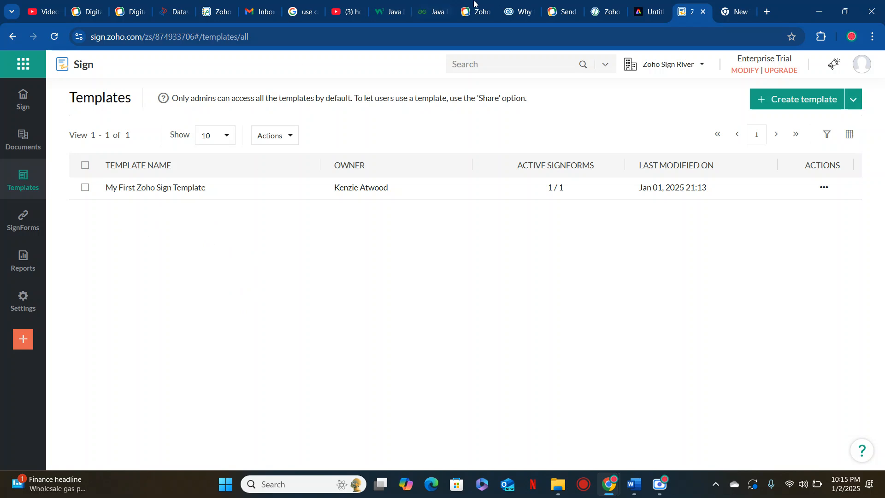
Switch from the Zoho Sign templates list to Zoho Flow's My Flows page
{"action": "left_click", "coordinate": [605, 12]}
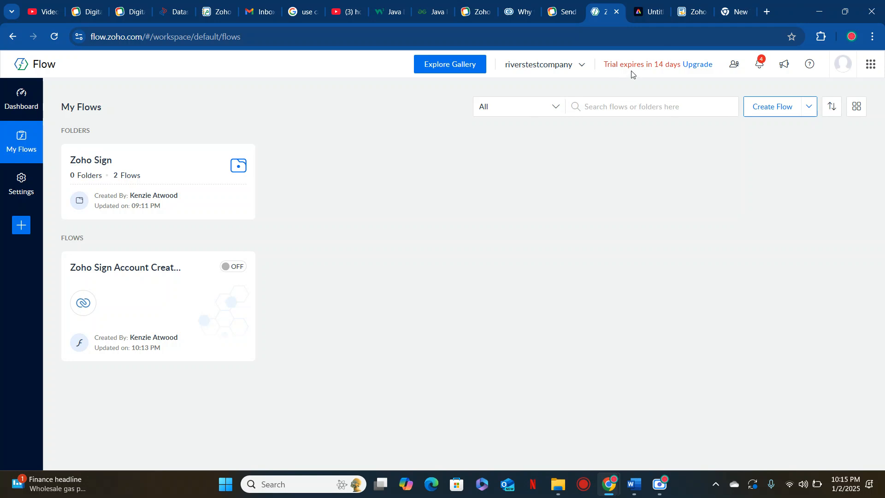
{"action": "left_click", "coordinate": [22, 181]}
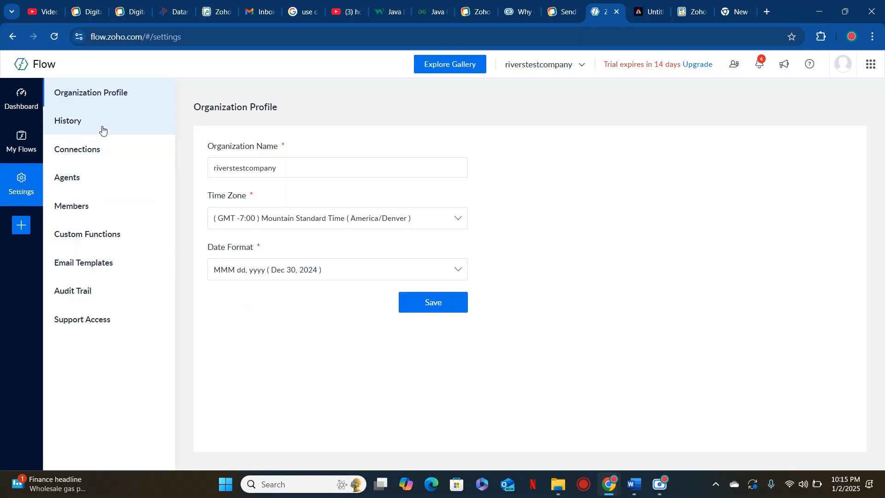
{"action": "left_click", "coordinate": [100, 150]}
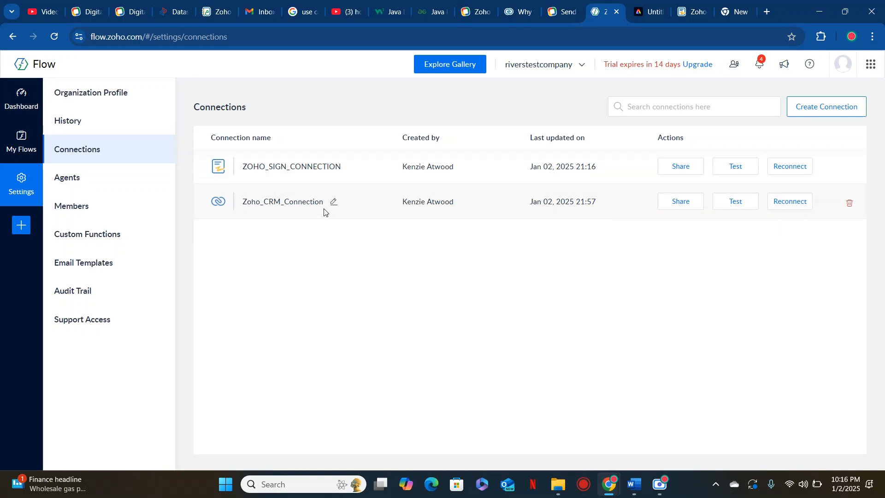
{"action": "left_click", "coordinate": [820, 107]}
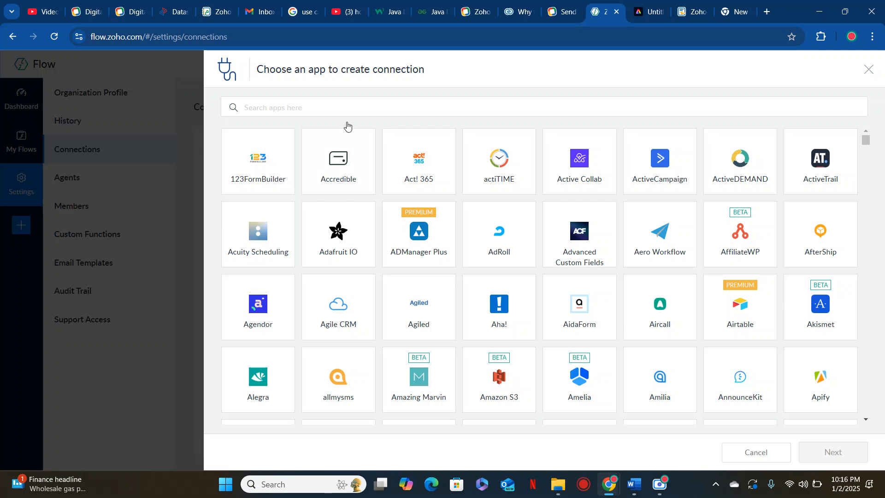
{"action": "left_click", "coordinate": [344, 113]}
{"action": "type", "text": "Zoho Crm"}
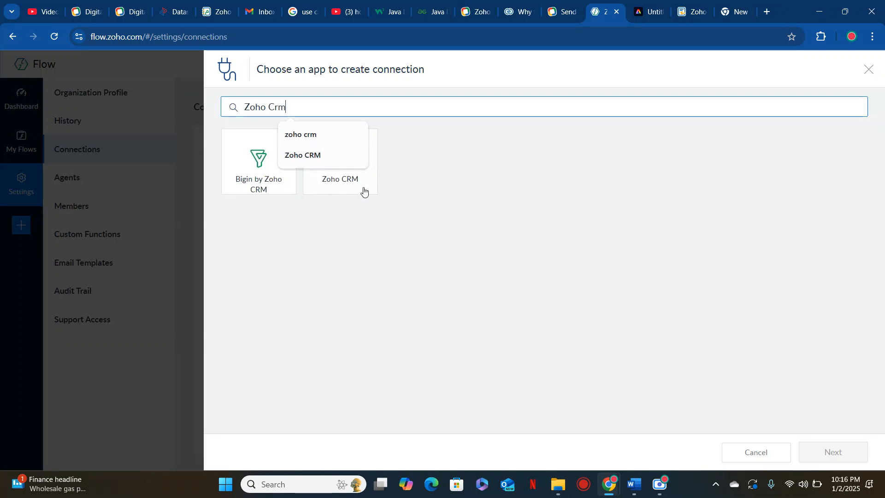
{"action": "left_click", "coordinate": [364, 192]}
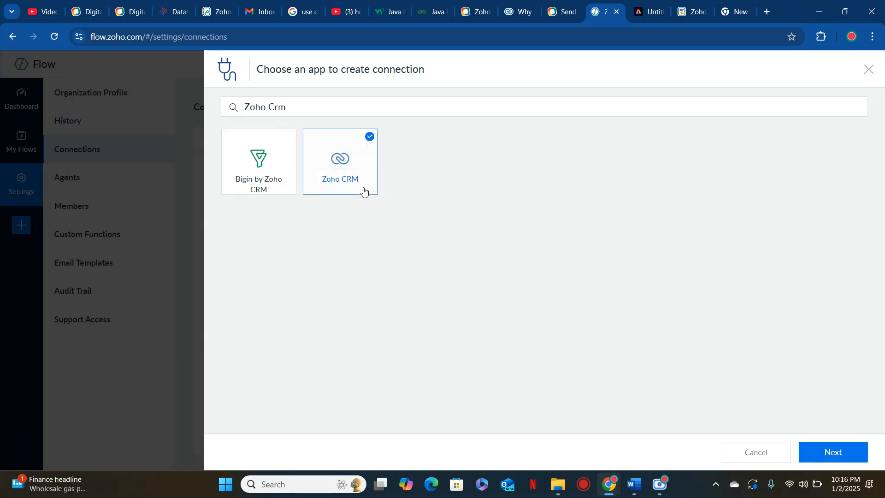
{"action": "left_click", "coordinate": [832, 452]}
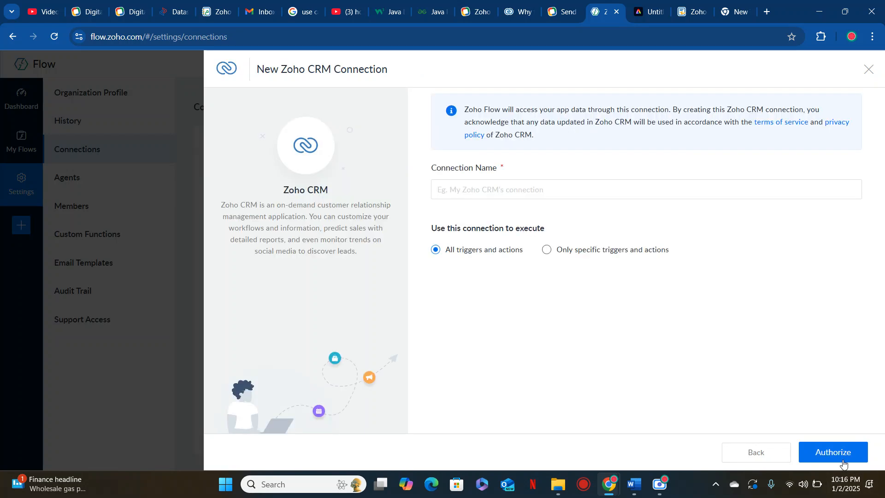
{"action": "type", "text": "asdf"}
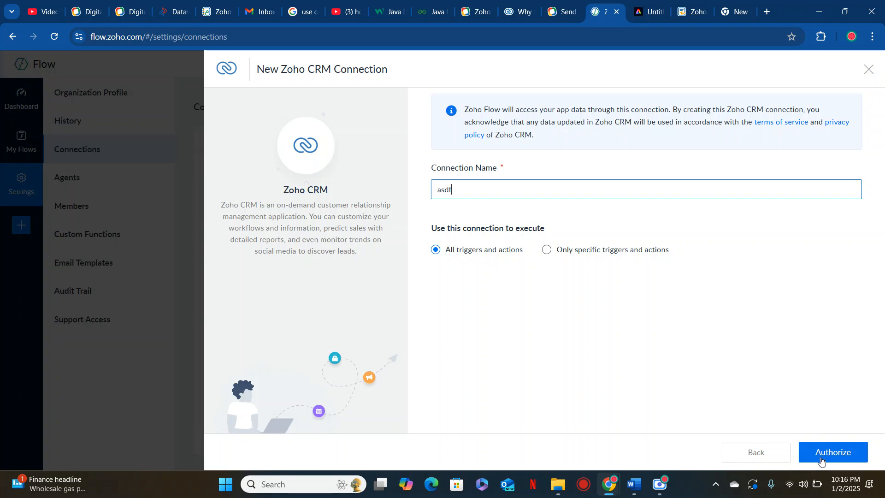
{"action": "left_click", "coordinate": [869, 70]}
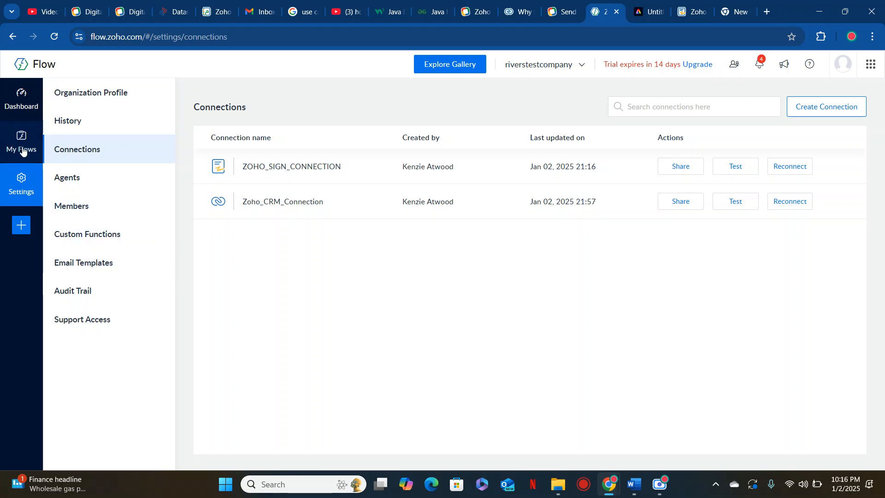
{"action": "left_click", "coordinate": [23, 151]}
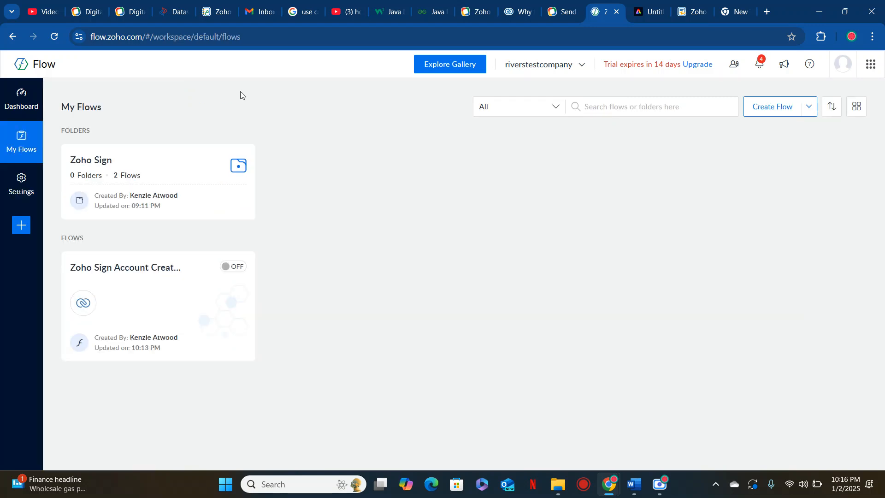
Create a new flow named 'Zoho Sign Account Creation' in the Home folder
{"action": "left_click", "coordinate": [777, 104]}
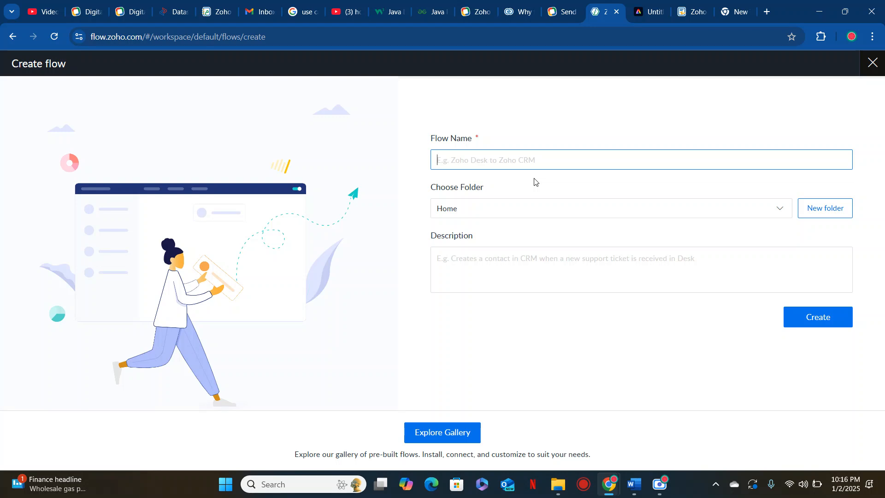
{"action": "type", "text": "Zoho Sign Account Creation"}
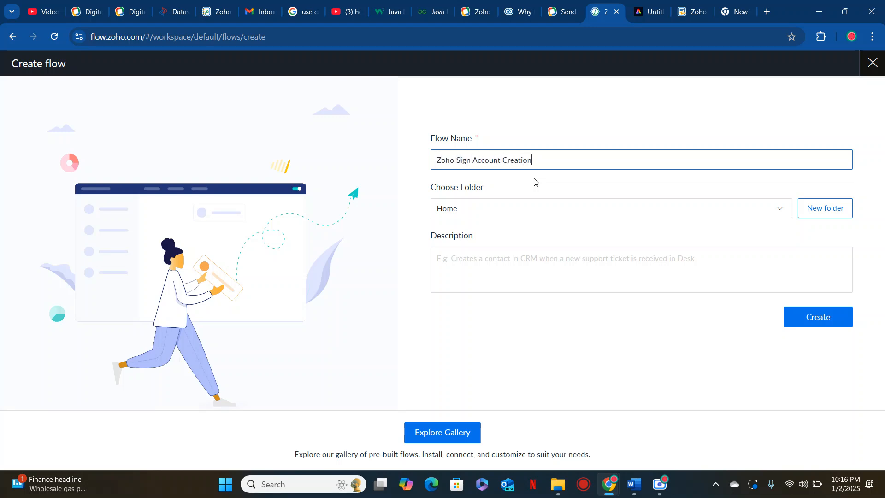
{"action": "left_click", "coordinate": [835, 328]}
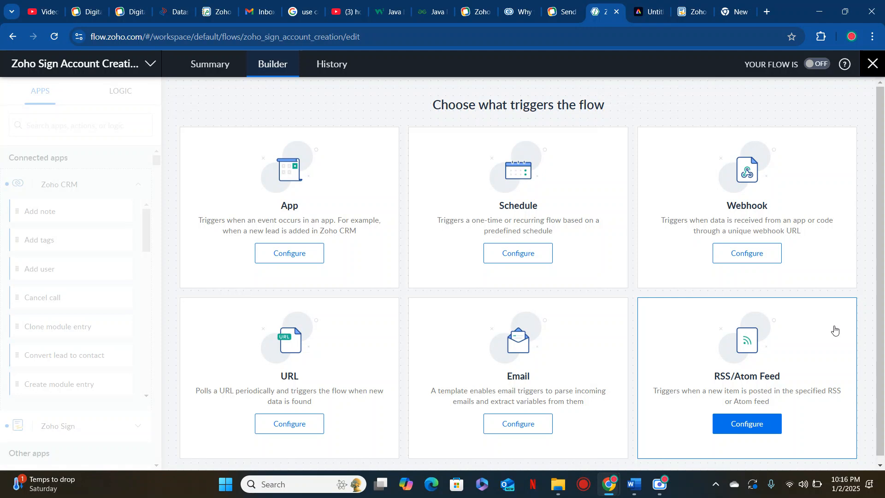
{"action": "left_click", "coordinate": [520, 12]}
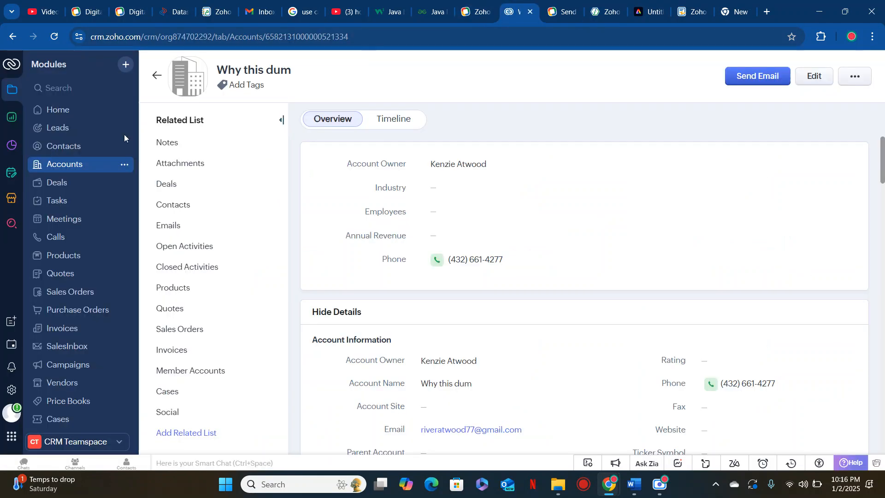
Open the Accounts module's Test New Layout, try adding a second Email field, then discard the edits
{"action": "left_click", "coordinate": [12, 389]}
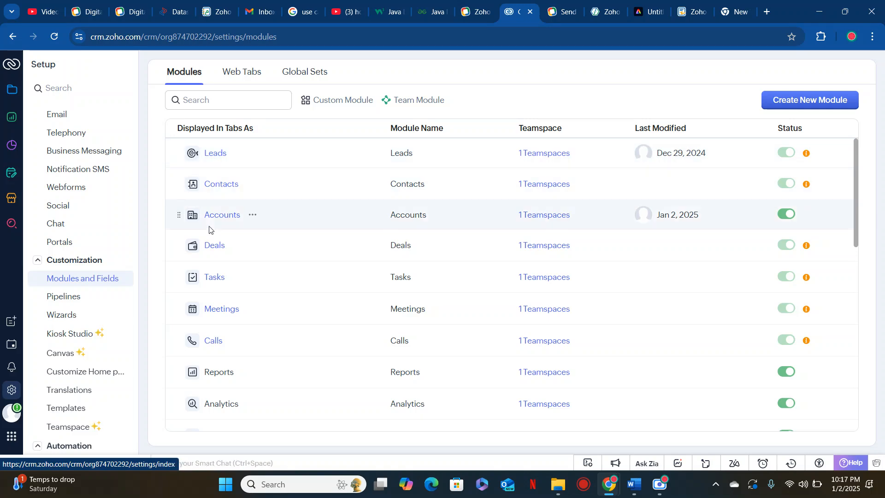
{"action": "left_click", "coordinate": [216, 216]}
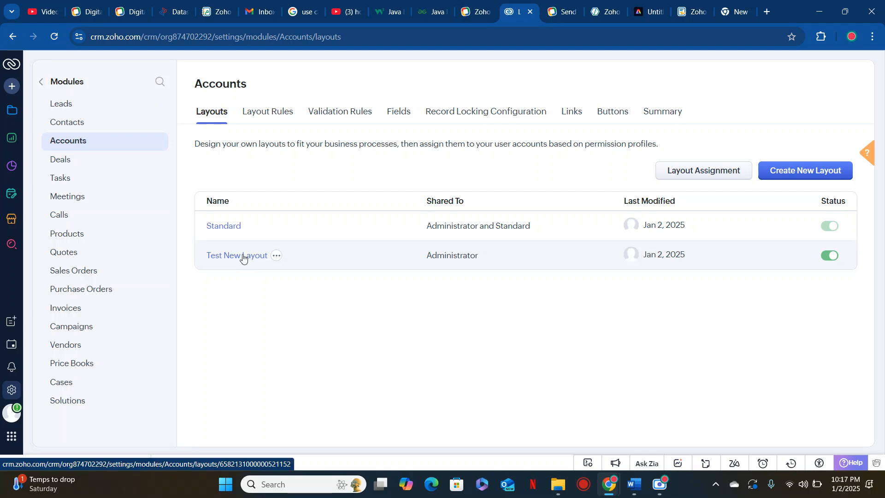
{"action": "left_click", "coordinate": [244, 256]}
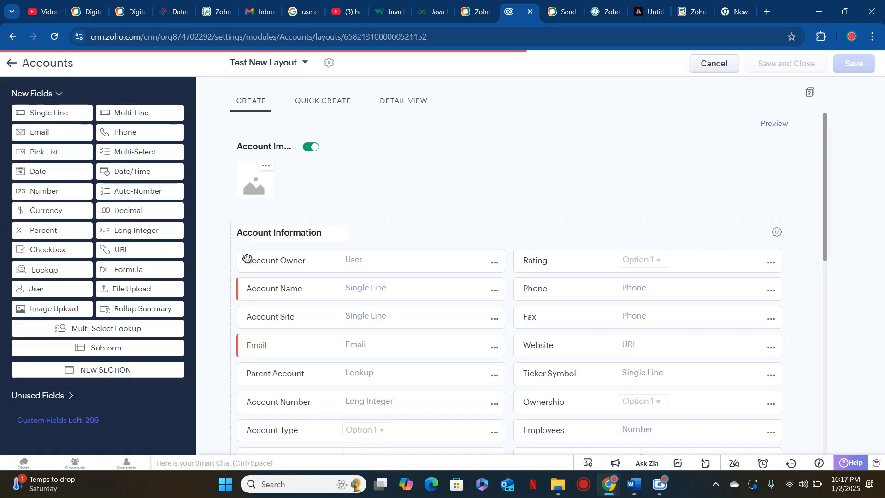
{"action": "scroll", "coordinate": [247, 258], "scroll_direction": "down", "scroll_amount": 3}
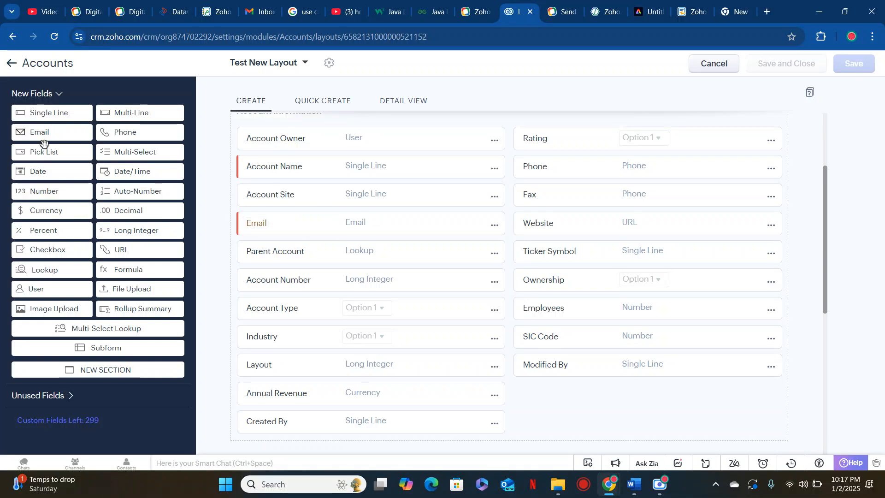
{"action": "left_click_drag", "start_coordinate": [44, 132], "coordinate": [21, 208]}
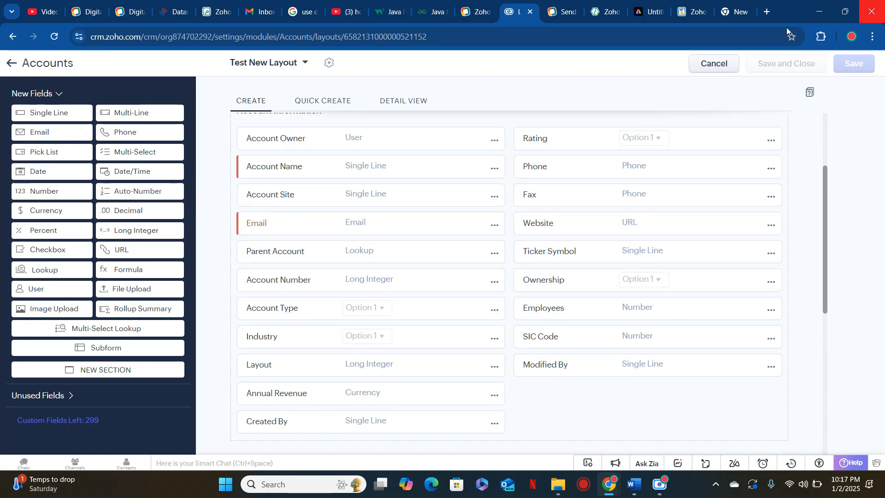
{"action": "left_click", "coordinate": [708, 66]}
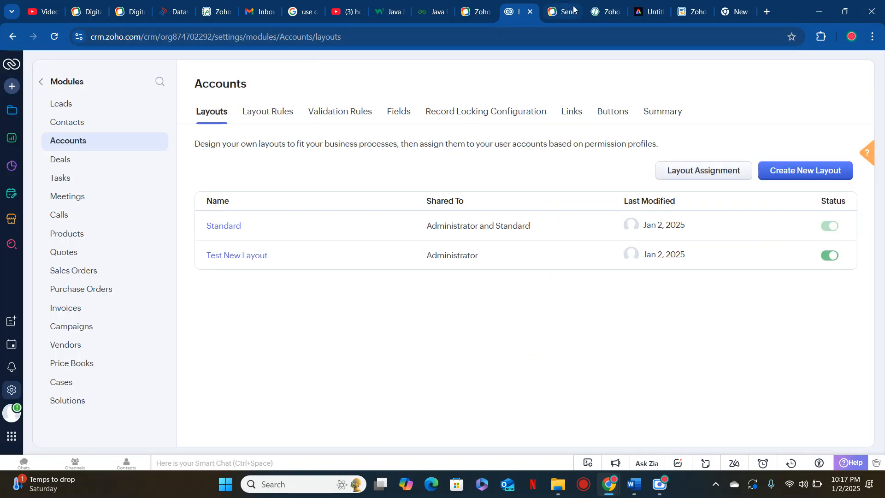
{"action": "left_click", "coordinate": [598, 15]}
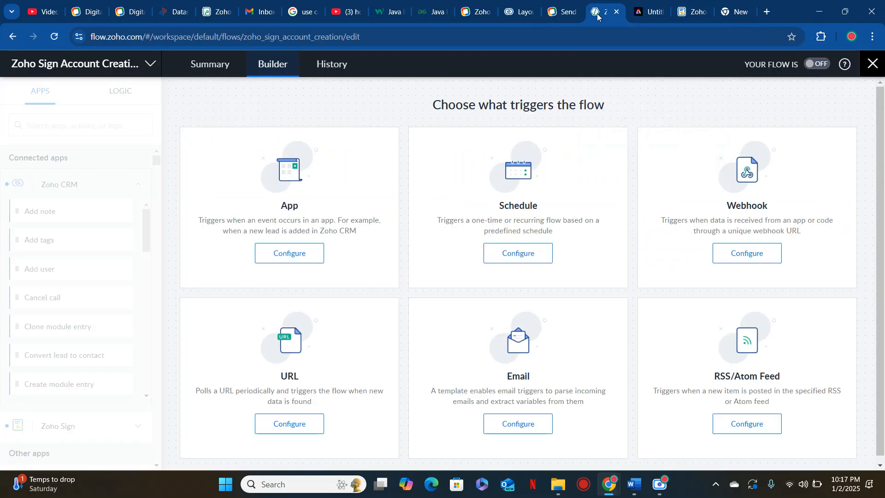
Choose a Zoho CRM New module entry app event as the flow's trigger
{"action": "left_click", "coordinate": [305, 258]}
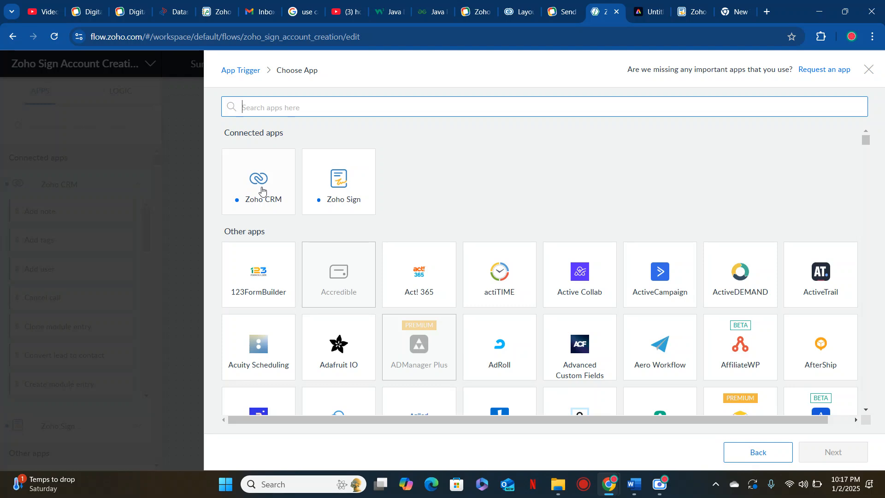
{"action": "left_click", "coordinate": [262, 190]}
{"action": "left_click", "coordinate": [830, 451]}
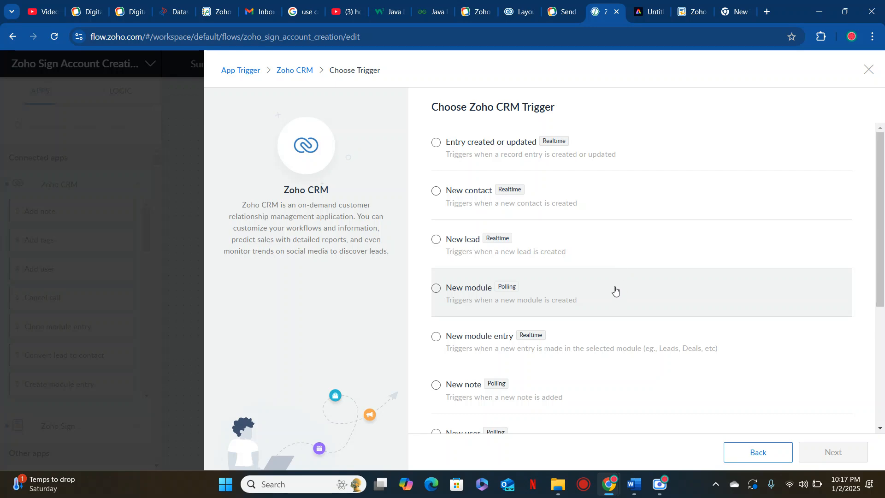
{"action": "scroll", "coordinate": [615, 291], "scroll_direction": "down", "scroll_amount": 2}
{"action": "left_click", "coordinate": [556, 295]}
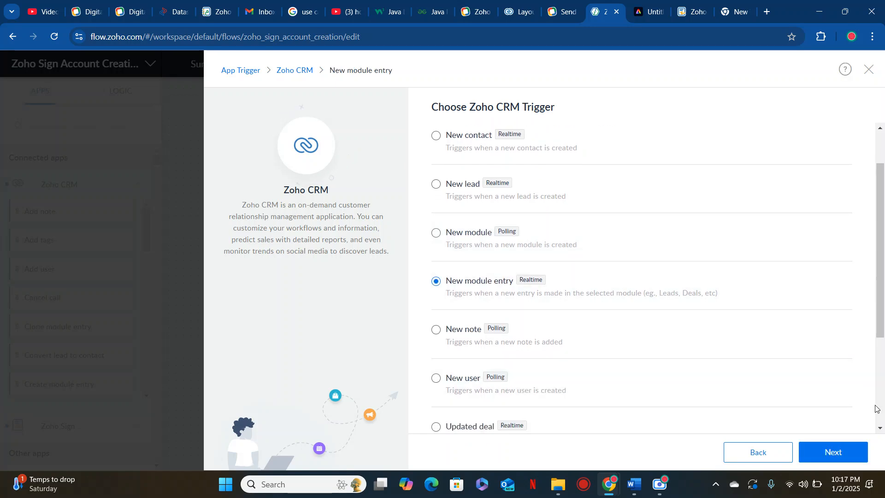
{"action": "left_click", "coordinate": [834, 453]}
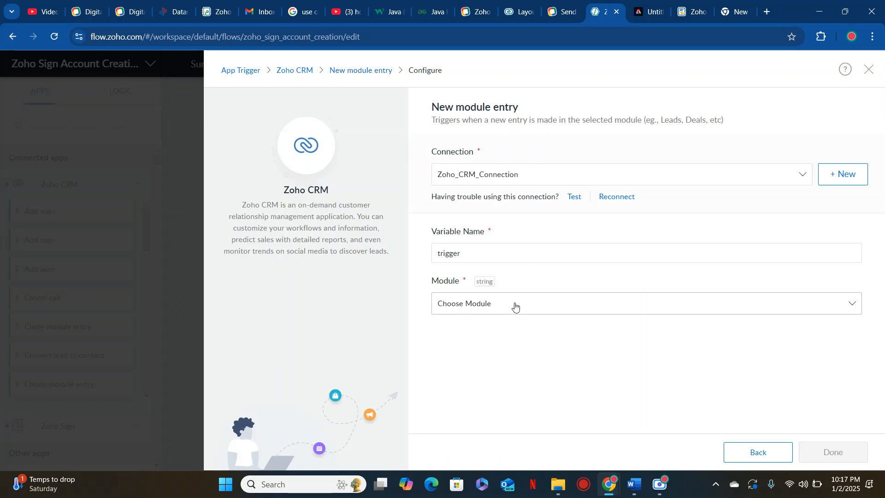
Set the trigger variable to account_created and module to Accounts, skip filter criteria, and save
{"action": "left_click", "coordinate": [515, 304]}
{"action": "left_click", "coordinate": [478, 251]}
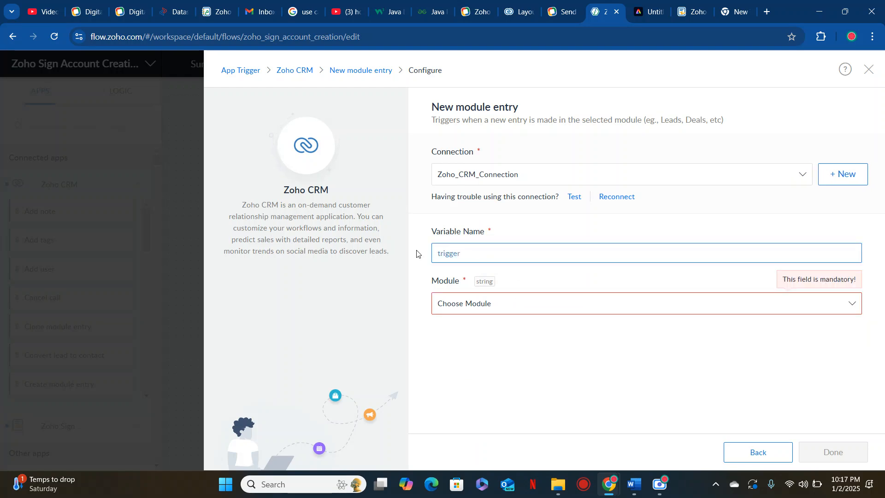
{"action": "type", "text": "account_created"}
{"action": "left_click", "coordinate": [466, 312]}
{"action": "left_click", "coordinate": [513, 394]}
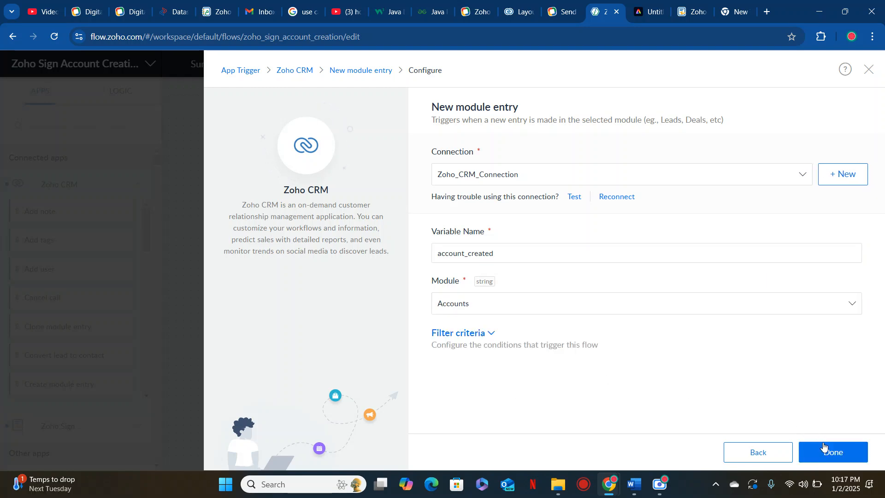
{"action": "left_click", "coordinate": [484, 338]}
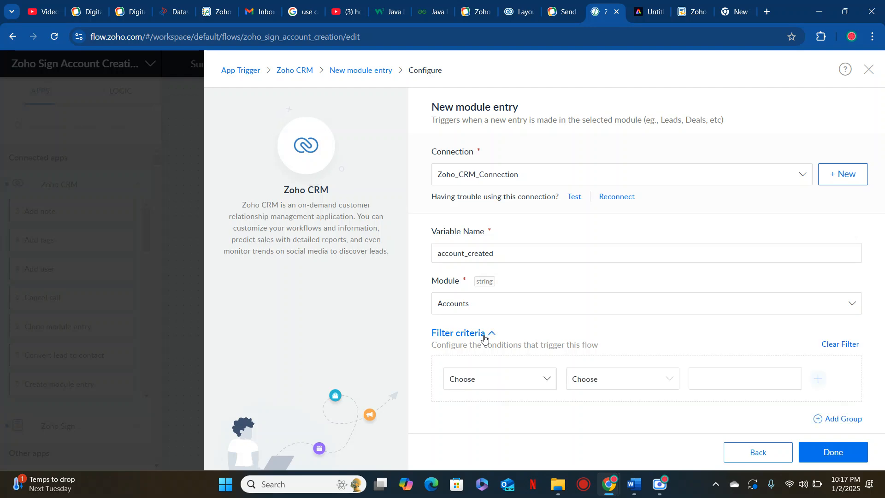
{"action": "left_click", "coordinate": [517, 378]}
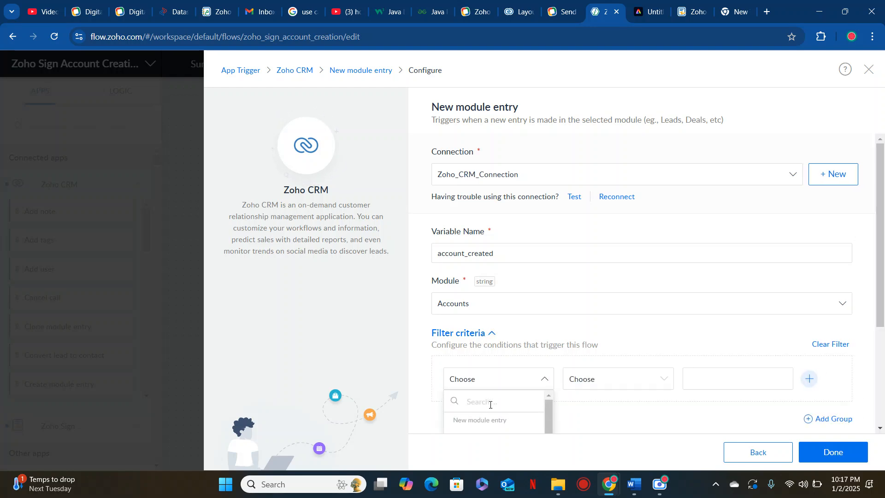
{"action": "scroll", "coordinate": [490, 405], "scroll_direction": "down", "scroll_amount": 5}
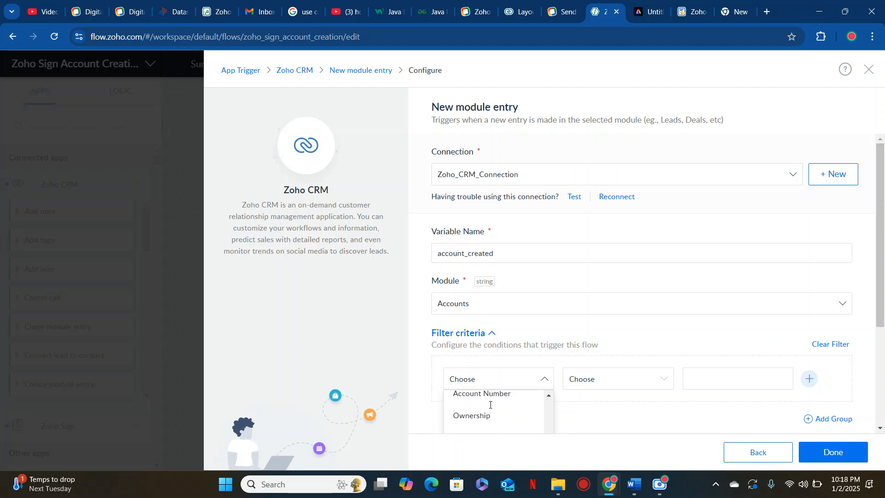
{"action": "left_click", "coordinate": [816, 348]}
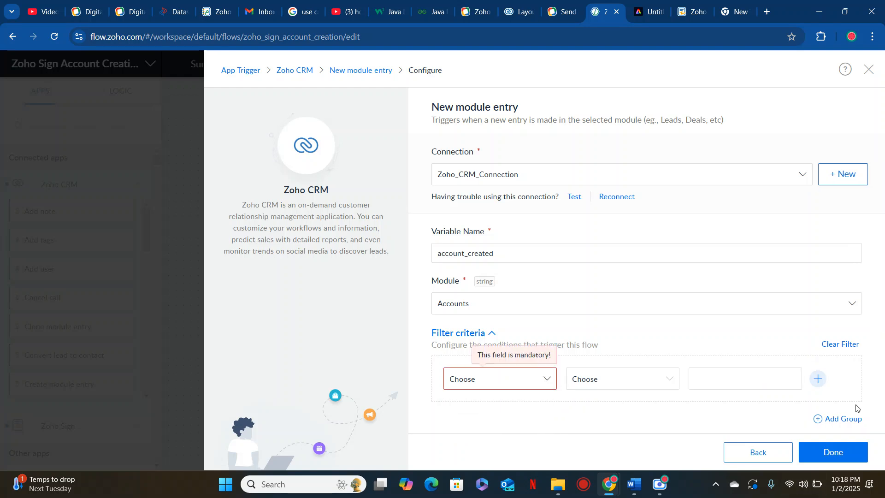
{"action": "left_click", "coordinate": [761, 342]}
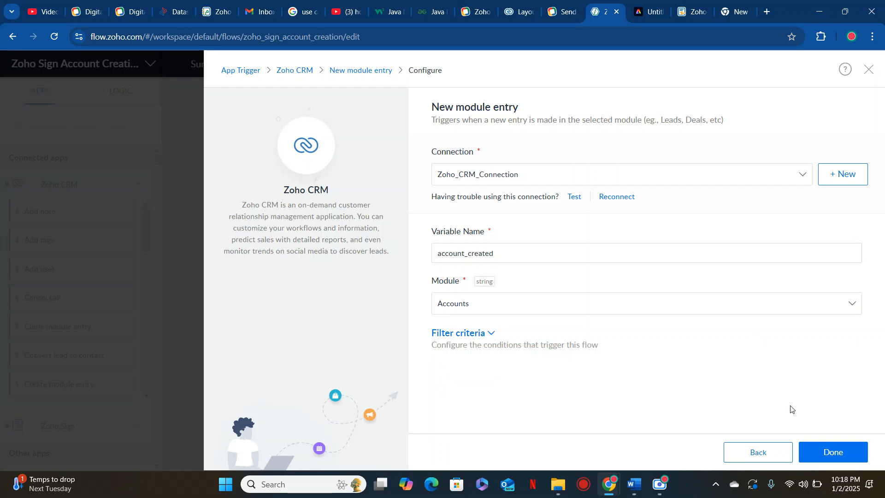
{"action": "left_click", "coordinate": [842, 454]}
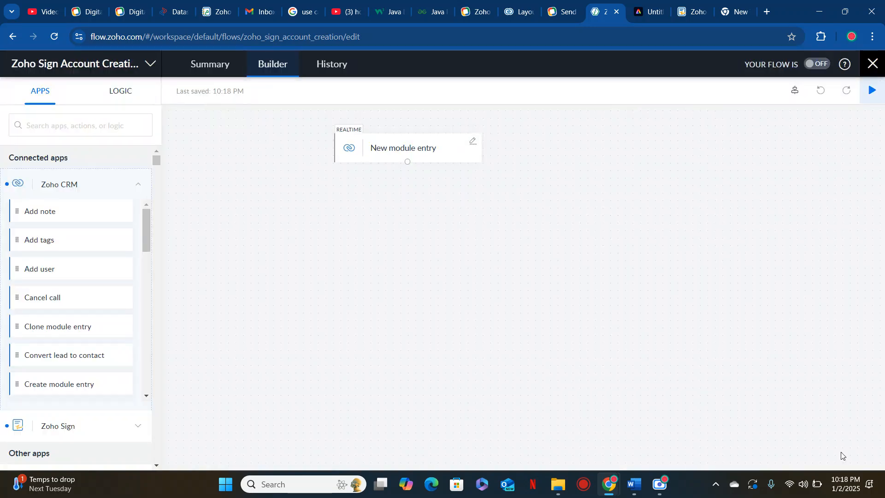
Add a Zoho Sign Send document step below the trigger using My First Zoho Sign Template
{"action": "left_click", "coordinate": [129, 186]}
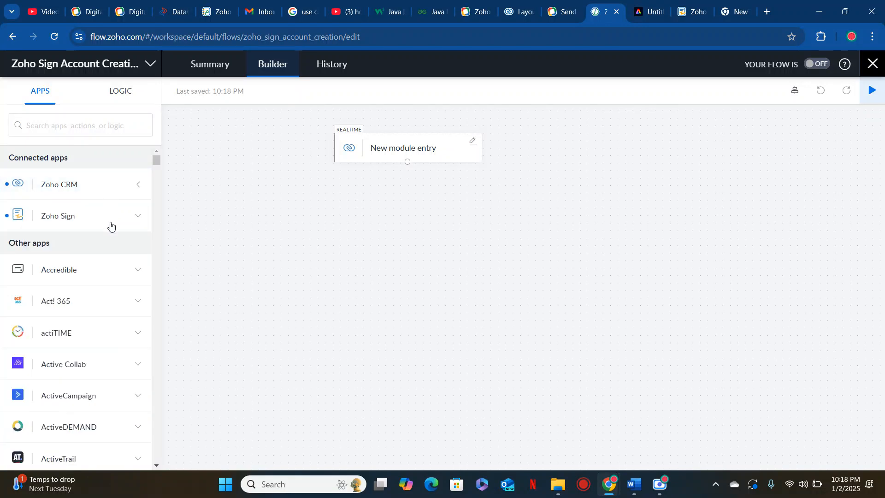
{"action": "left_click", "coordinate": [138, 216]}
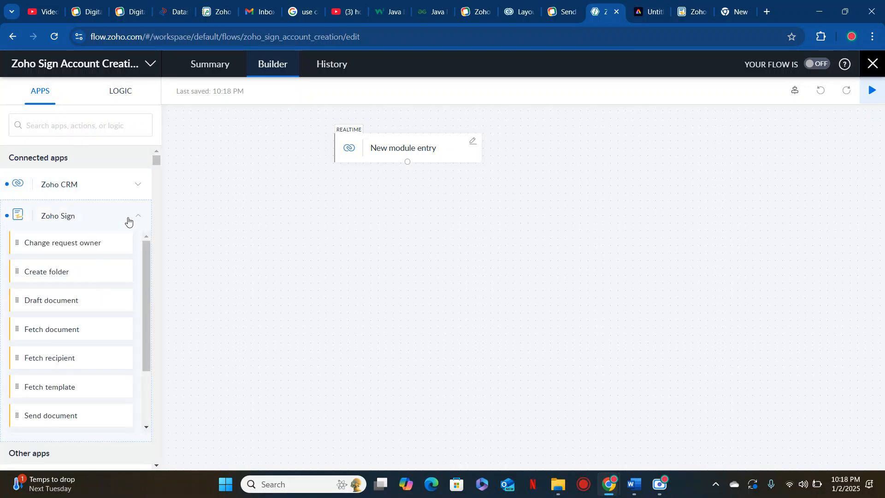
{"action": "scroll", "coordinate": [87, 325], "scroll_direction": "down", "scroll_amount": 3}
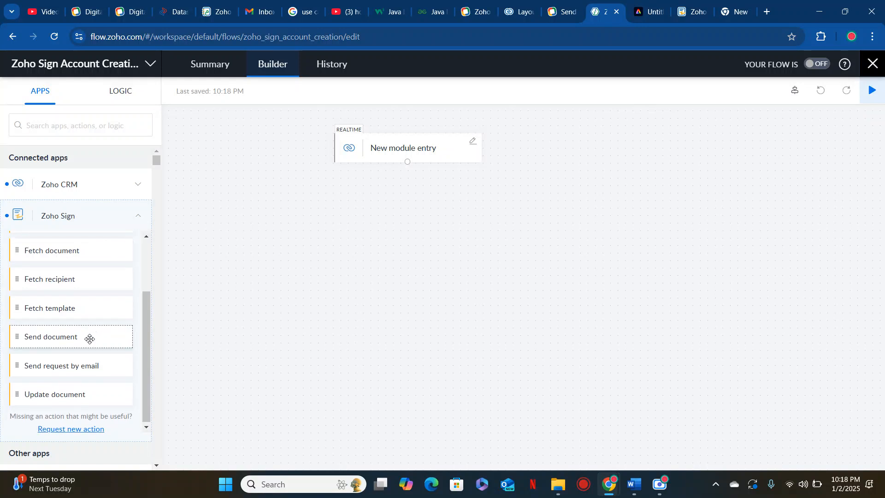
{"action": "left_click_drag", "start_coordinate": [90, 338], "coordinate": [241, 312]}
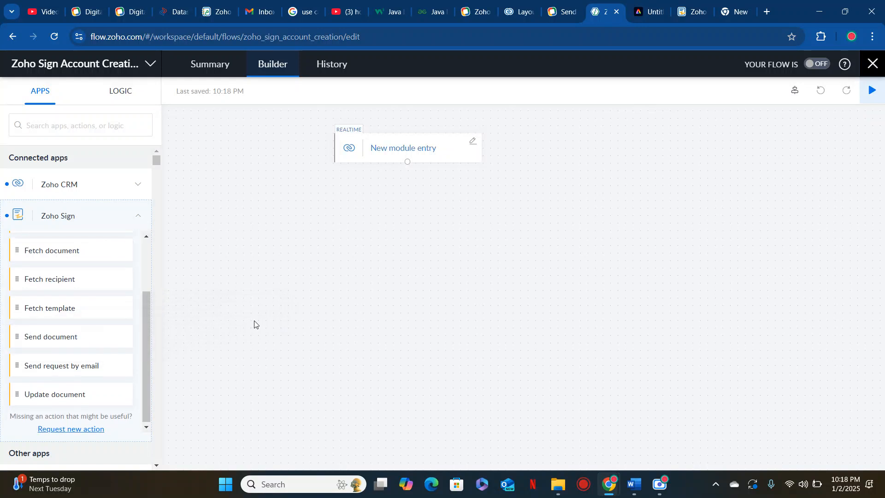
{"action": "left_click_drag", "start_coordinate": [84, 343], "coordinate": [438, 217]}
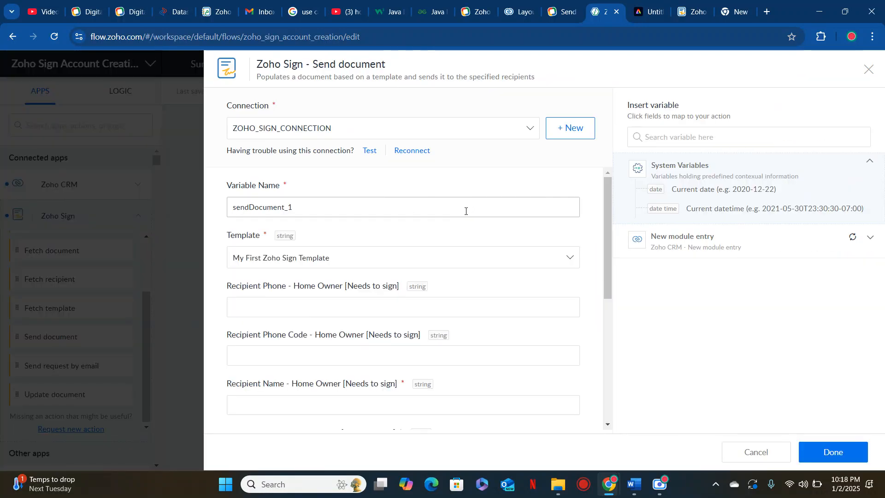
{"action": "left_click", "coordinate": [335, 212]}
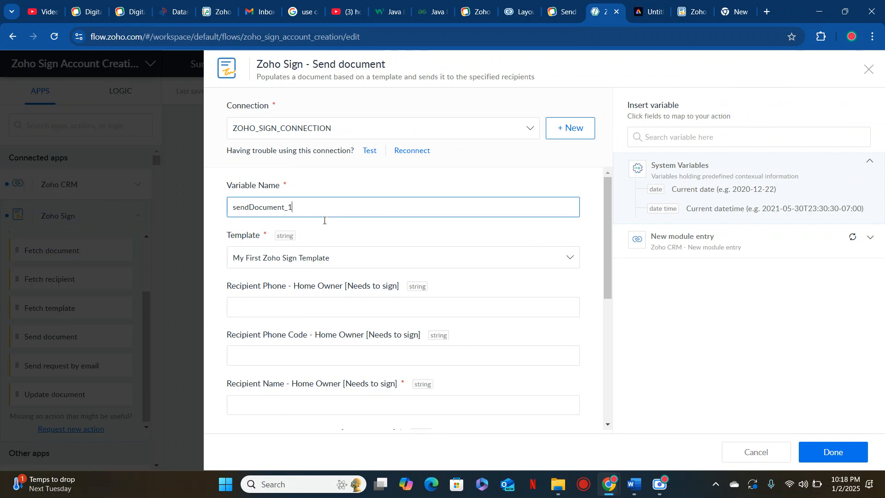
{"action": "scroll", "coordinate": [324, 220], "scroll_direction": "down", "scroll_amount": 1}
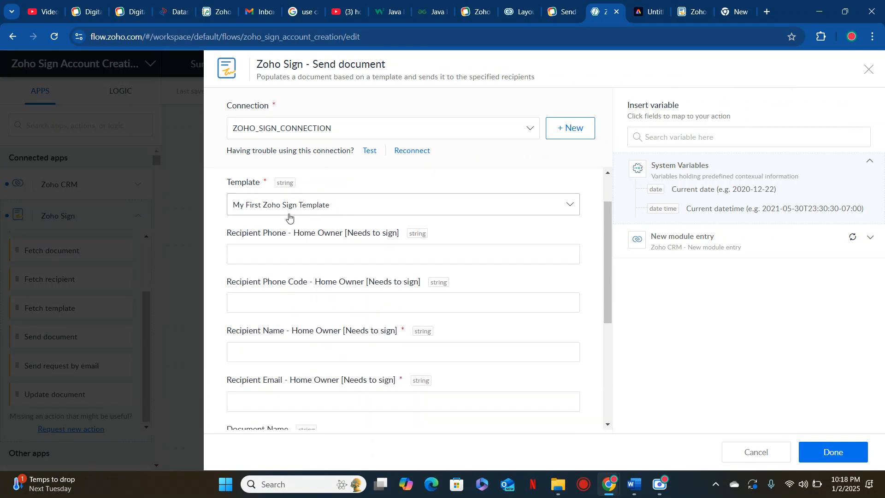
{"action": "left_click", "coordinate": [289, 212]}
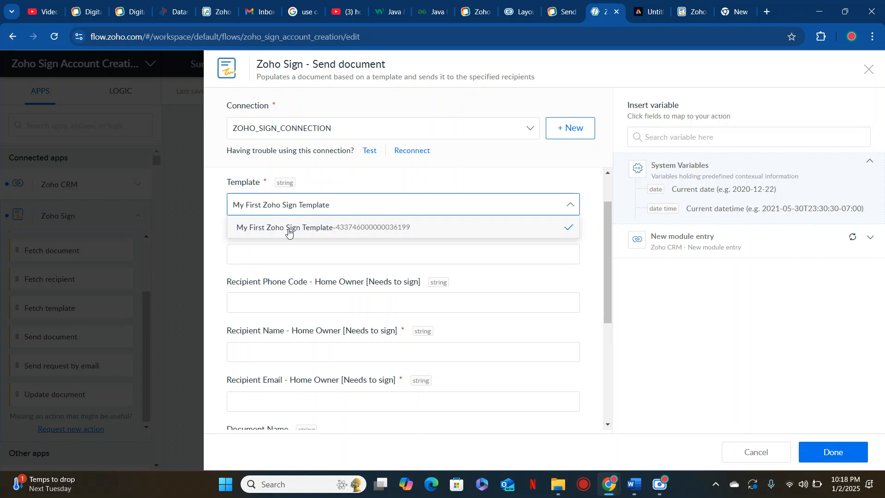
Map the account's Phone to the recipient phone and set the phone code to +1
{"action": "left_click", "coordinate": [430, 259]}
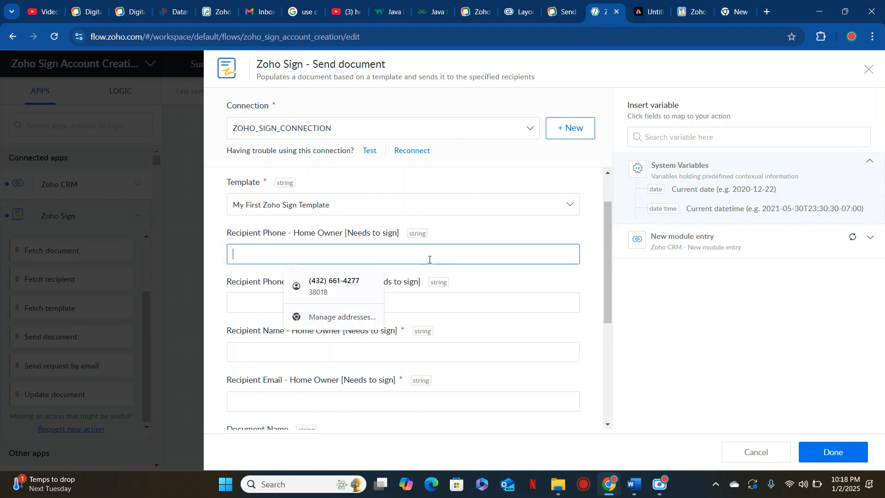
{"action": "left_click", "coordinate": [755, 237]}
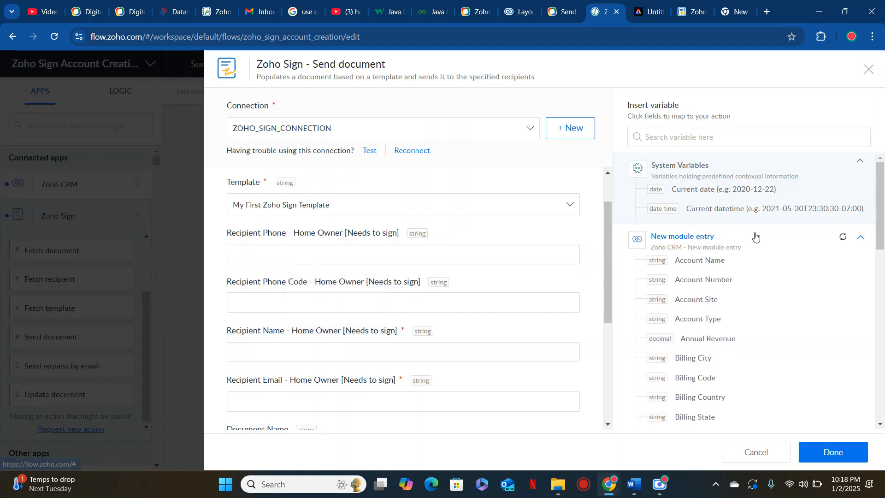
{"action": "scroll", "coordinate": [723, 335], "scroll_direction": "down", "scroll_amount": 3}
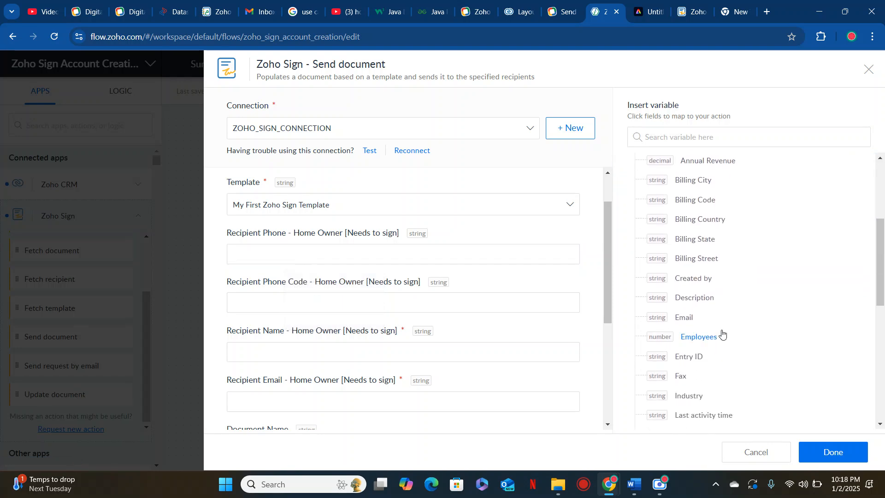
{"action": "scroll", "coordinate": [714, 392], "scroll_direction": "down", "scroll_amount": 3}
{"action": "scroll", "coordinate": [715, 392], "scroll_direction": "up", "scroll_amount": 5}
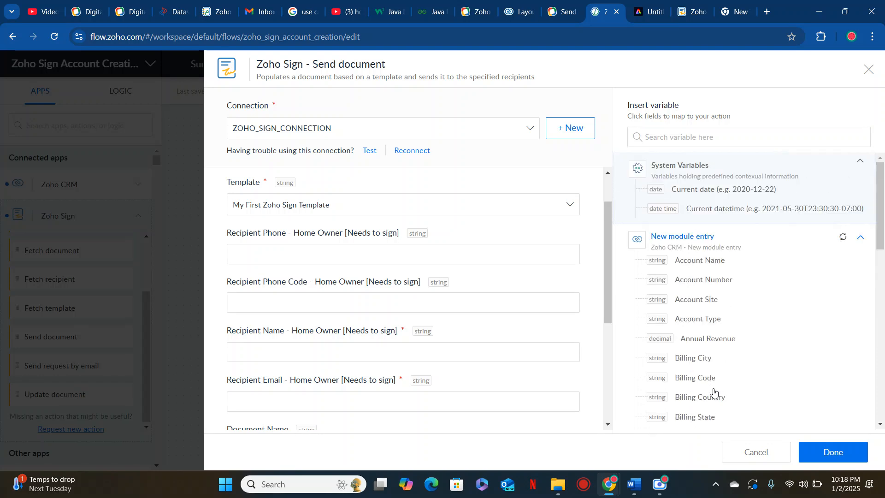
{"action": "scroll", "coordinate": [761, 415], "scroll_direction": "down", "scroll_amount": 10}
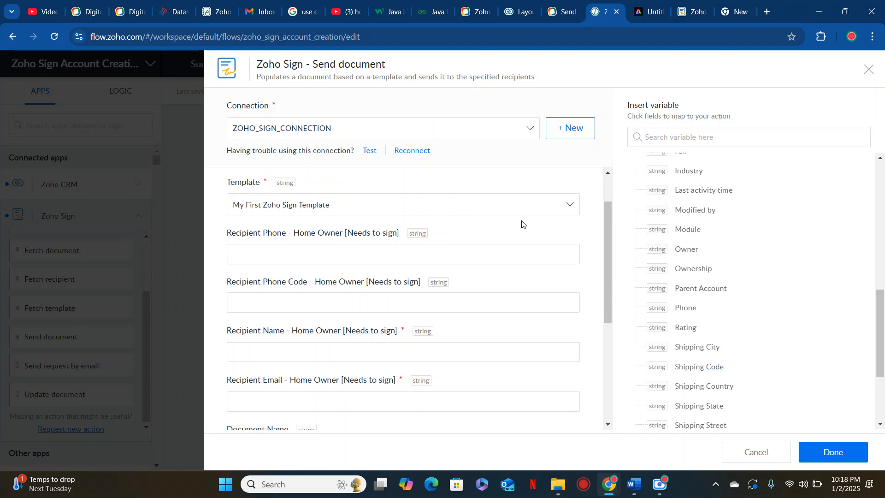
{"action": "left_click", "coordinate": [522, 254]}
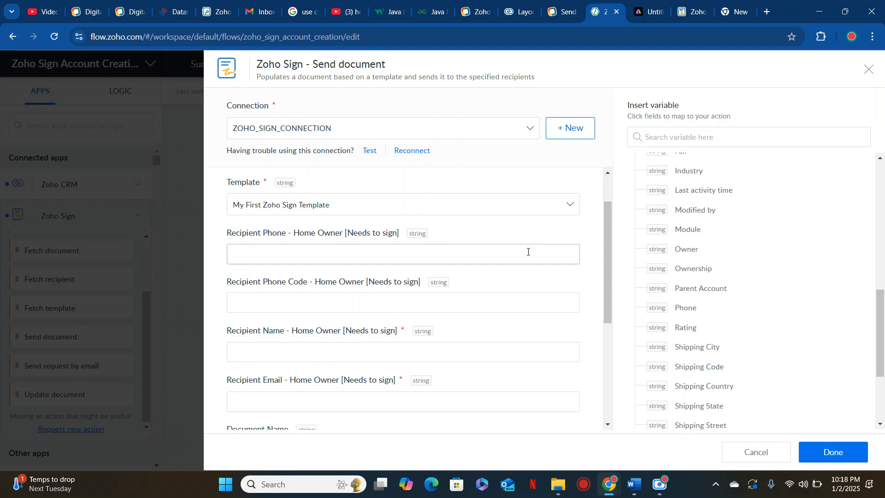
{"action": "left_click", "coordinate": [688, 310]}
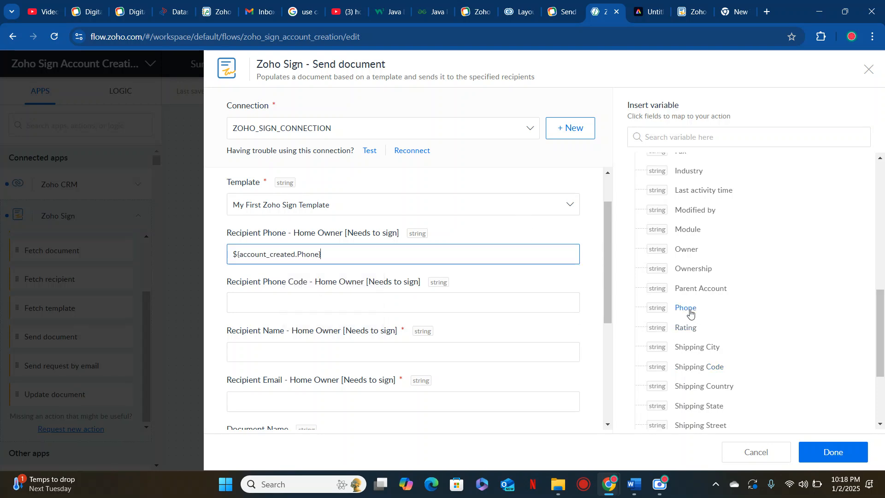
{"action": "left_click", "coordinate": [374, 298]}
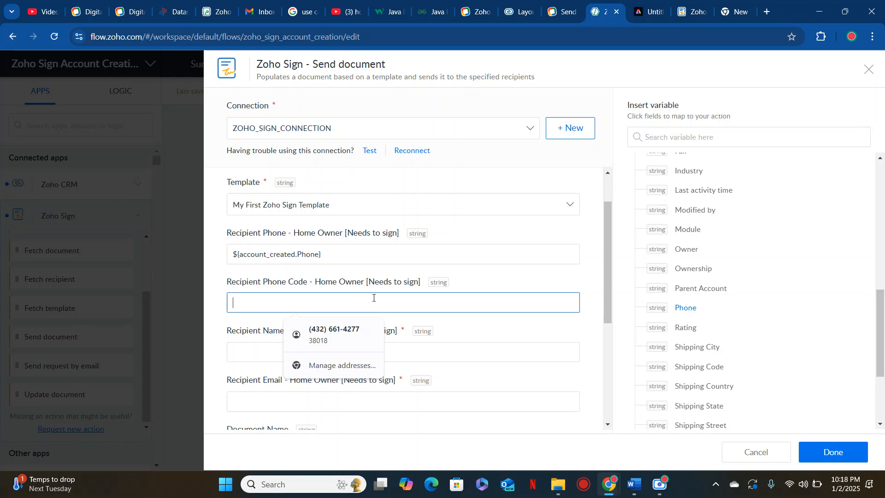
{"action": "type", "text": "+1"}
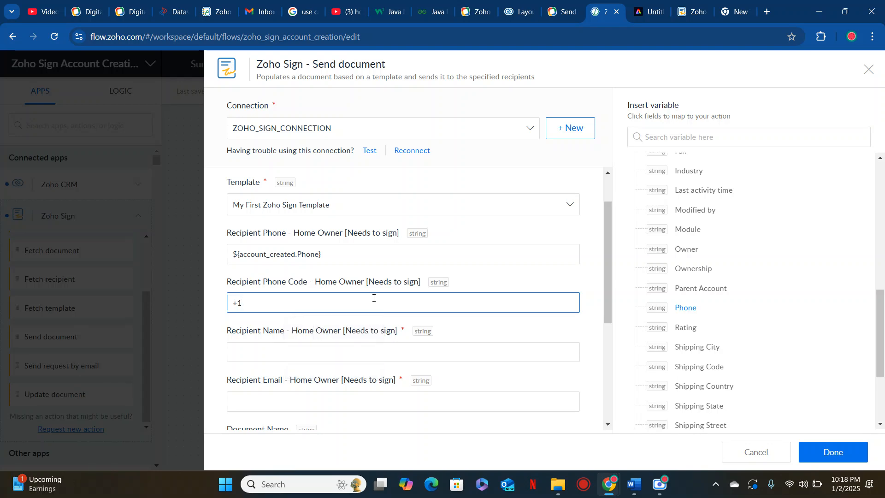
Map Account Name to the recipient name and the account's Email to the recipient email
{"action": "scroll", "coordinate": [373, 298], "scroll_direction": "down", "scroll_amount": 2}
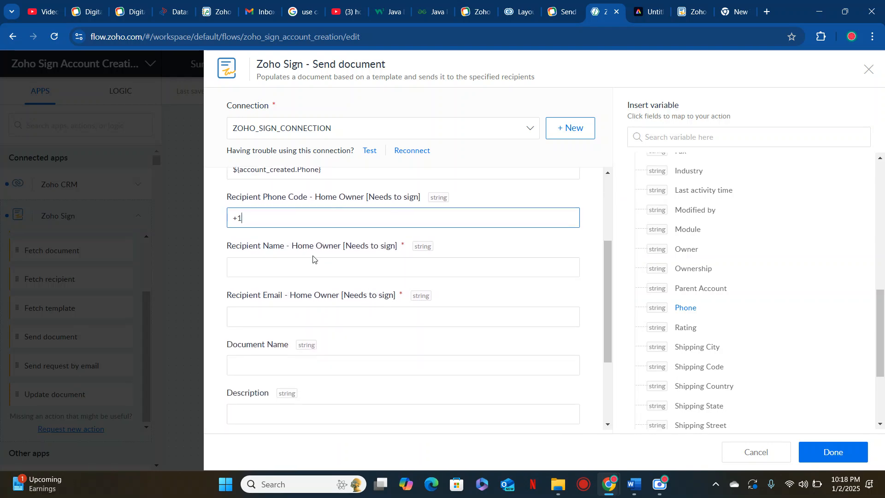
{"action": "left_click", "coordinate": [313, 261]}
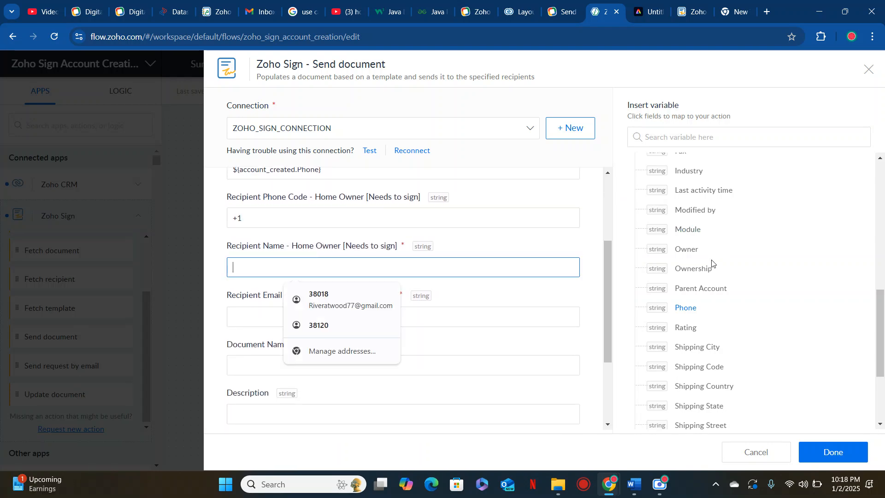
{"action": "scroll", "coordinate": [712, 263], "scroll_direction": "up", "scroll_amount": 10}
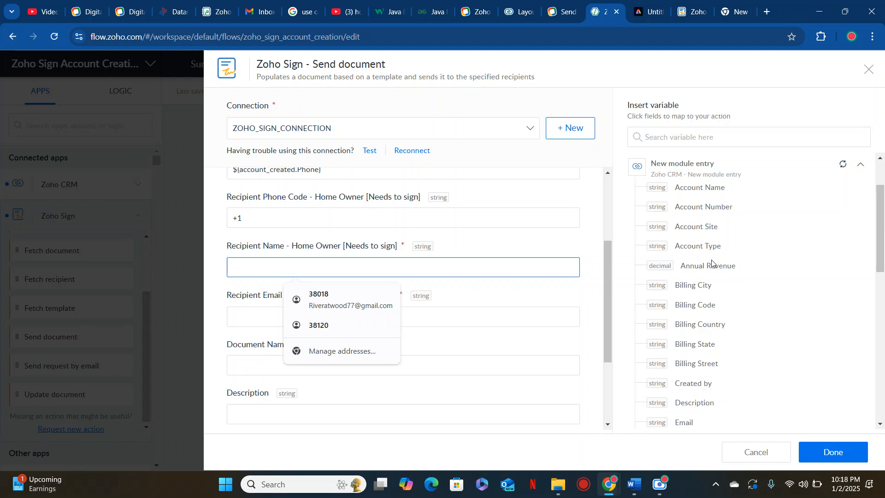
{"action": "left_click", "coordinate": [714, 187]}
{"action": "left_click", "coordinate": [327, 310]}
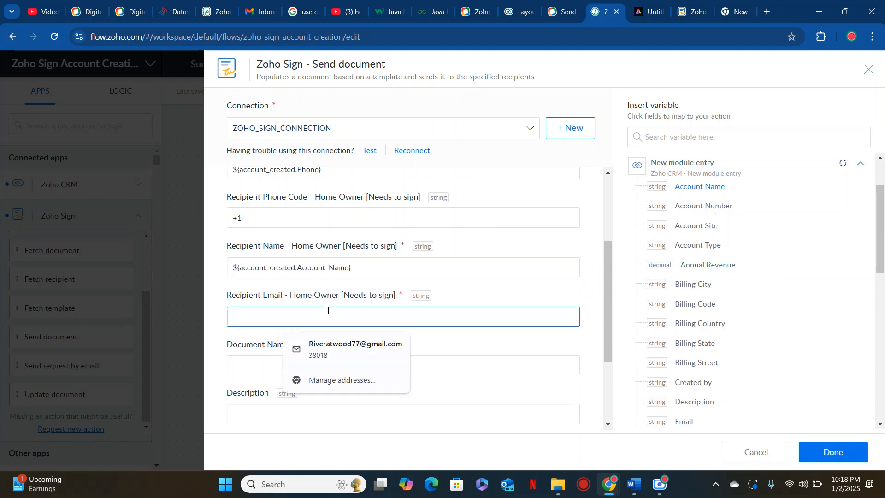
{"action": "scroll", "coordinate": [717, 310], "scroll_direction": "down", "scroll_amount": 2}
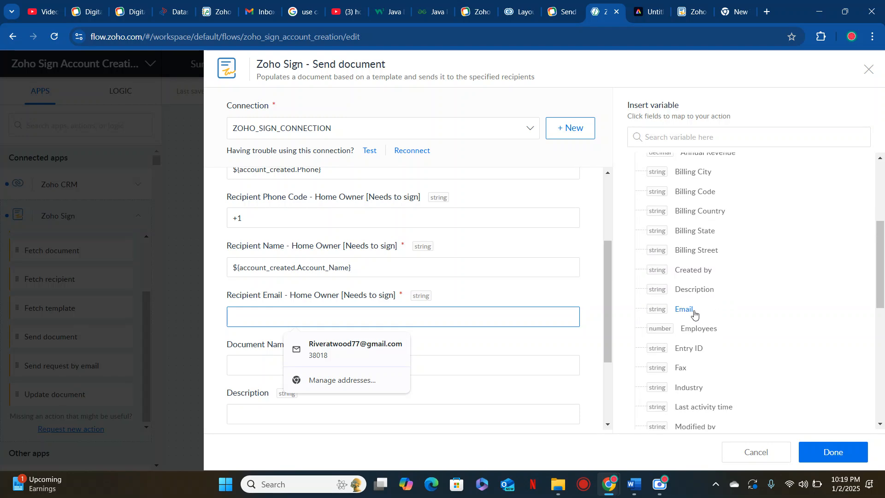
{"action": "left_click", "coordinate": [695, 314]}
{"action": "scroll", "coordinate": [424, 337], "scroll_direction": "down", "scroll_amount": 2}
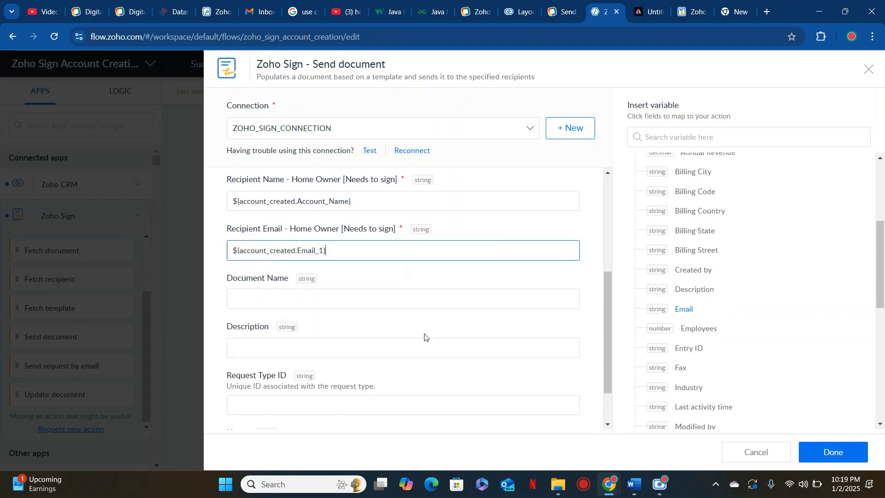
Set the document name to 'Terms and Conditions' and description to 'Business Agreement'
{"action": "left_click", "coordinate": [374, 294]}
{"action": "type", "text": "Ter"}
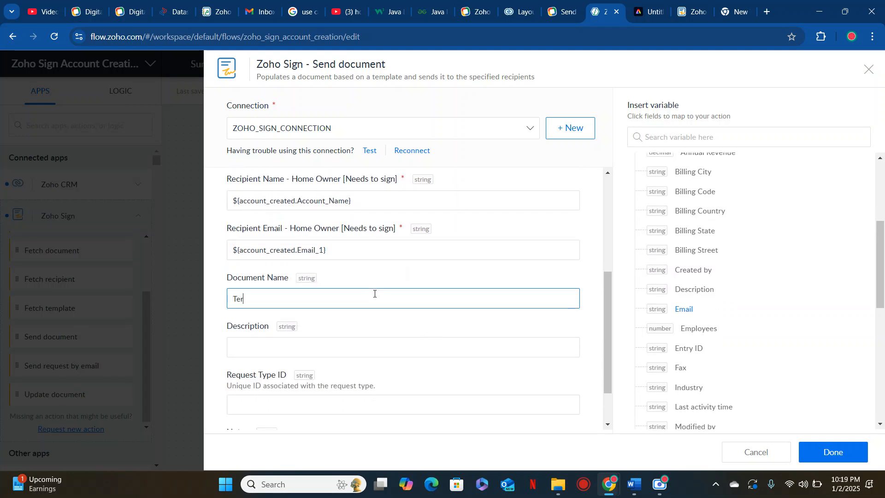
{"action": "type", "text": "ms and Condit"}
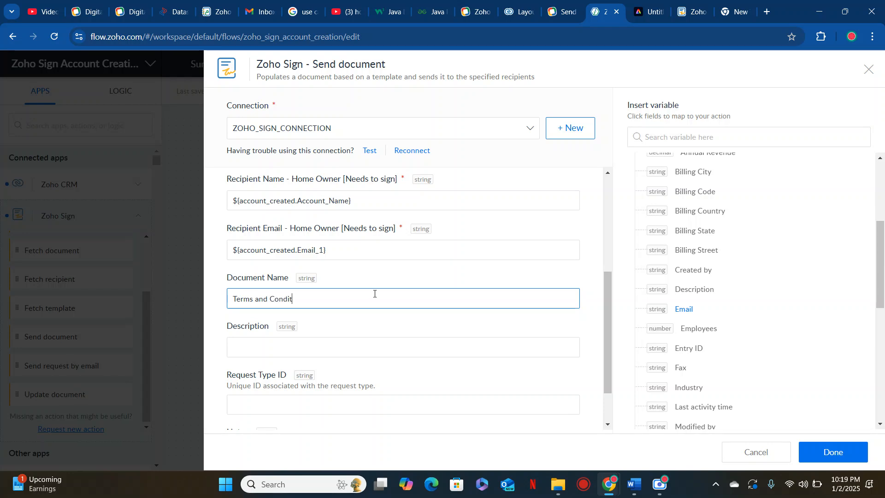
{"action": "type", "text": "inosons"}
{"action": "left_click", "coordinate": [341, 344]}
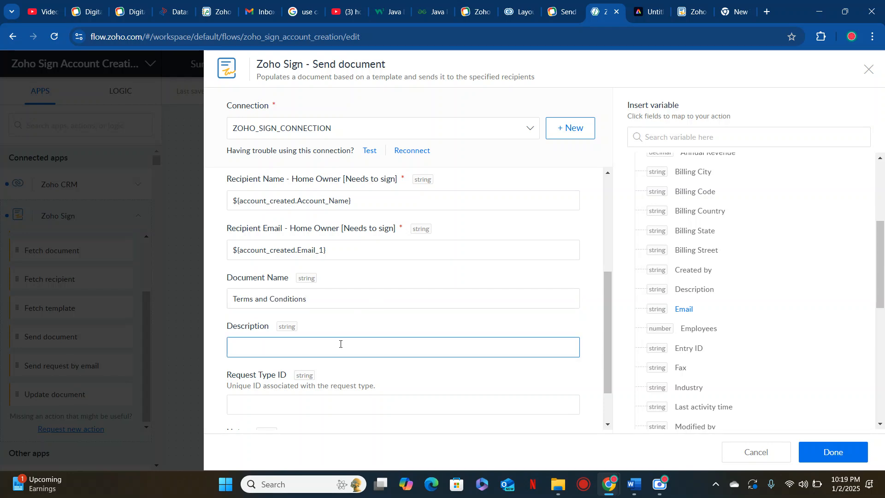
{"action": "type", "text": "Business Agreement"}
Map the account's Entry ID to Request Type ID and add a complimentary note for the signer
{"action": "scroll", "coordinate": [340, 344], "scroll_direction": "down", "scroll_amount": 2}
{"action": "left_click", "coordinate": [340, 344]}
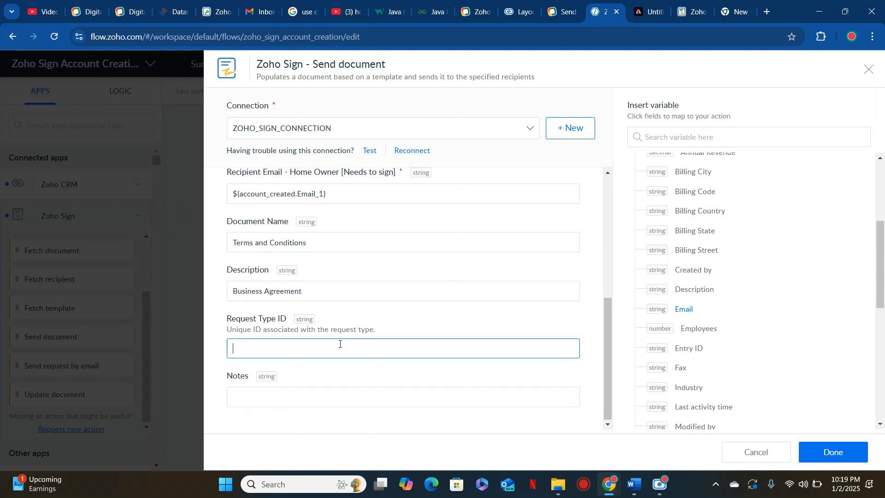
{"action": "scroll", "coordinate": [707, 356], "scroll_direction": "down", "scroll_amount": 7}
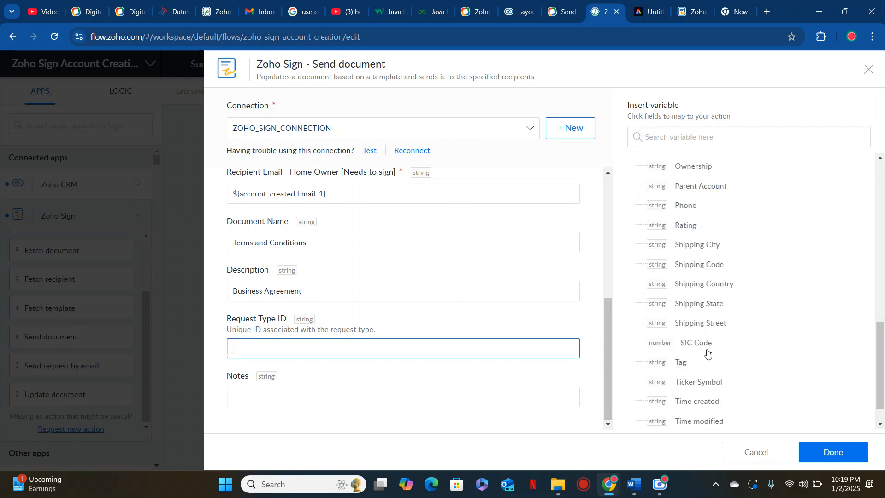
{"action": "scroll", "coordinate": [708, 353], "scroll_direction": "up", "scroll_amount": 6}
{"action": "scroll", "coordinate": [708, 354], "scroll_direction": "up", "scroll_amount": 5}
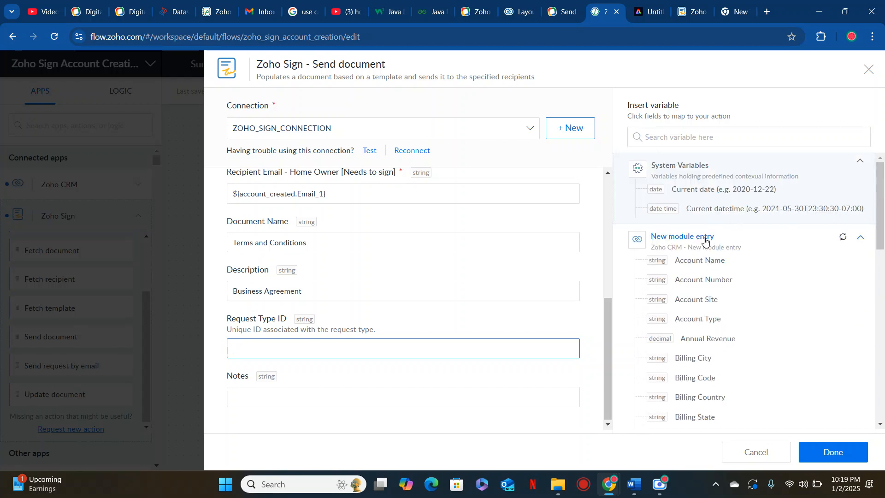
{"action": "left_click", "coordinate": [729, 145]}
{"action": "type", "text": "id"}
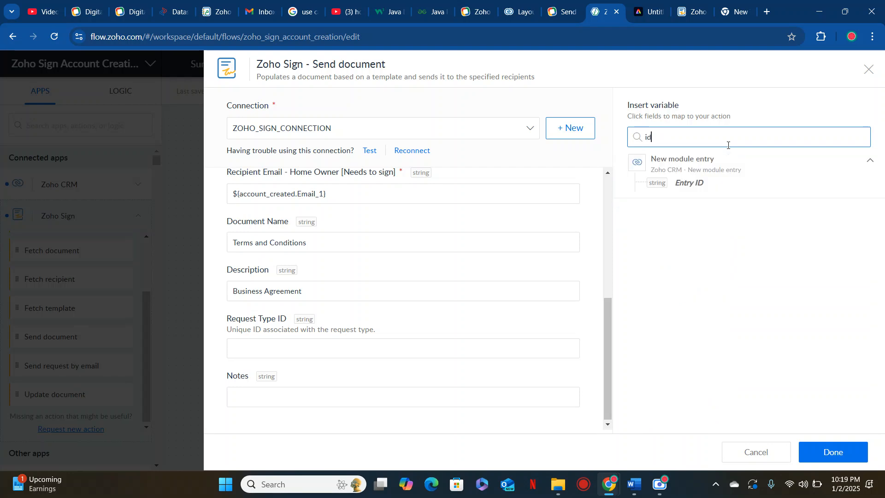
{"action": "left_click", "coordinate": [693, 183]}
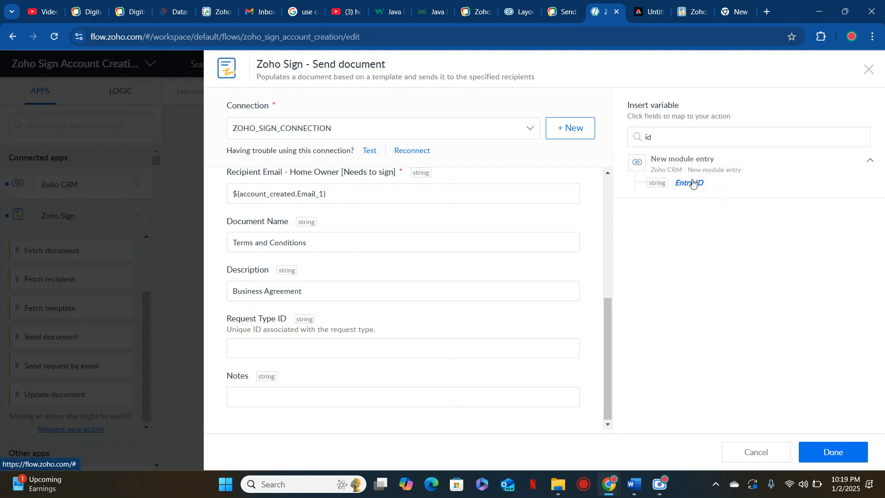
{"action": "left_click", "coordinate": [377, 400]}
{"action": "type", "text": "T"}
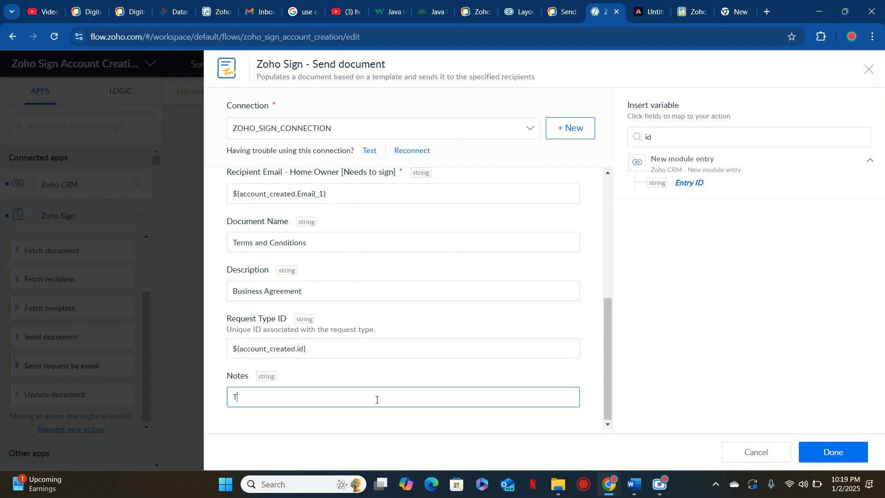
{"action": "type", "text": "his is a solid document, you are a brave "}
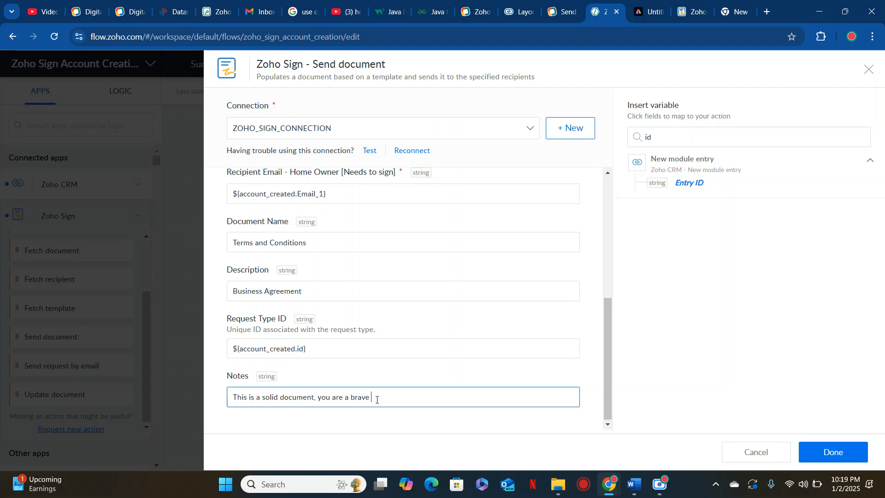
{"action": "type", "text": "rockstar with outstanding hair"}
Save the Send document step, switch the flow on, and return to Zoho CRM
{"action": "left_click", "coordinate": [835, 454]}
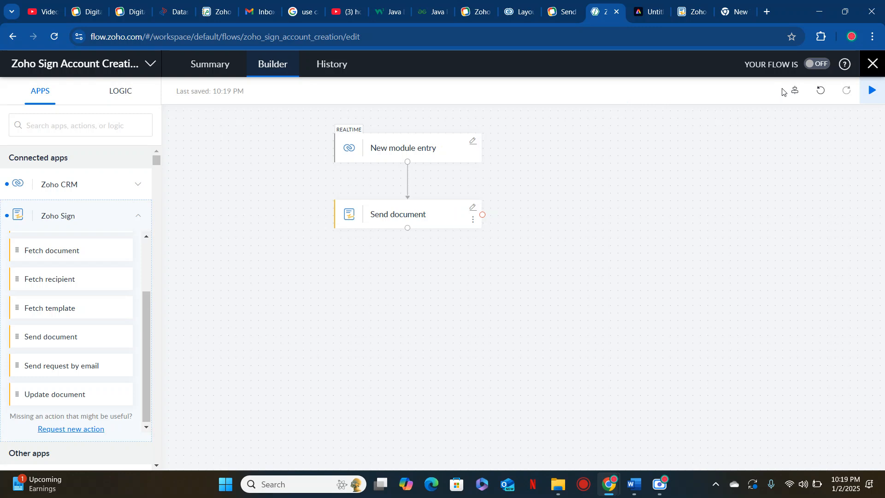
{"action": "left_click", "coordinate": [820, 64]}
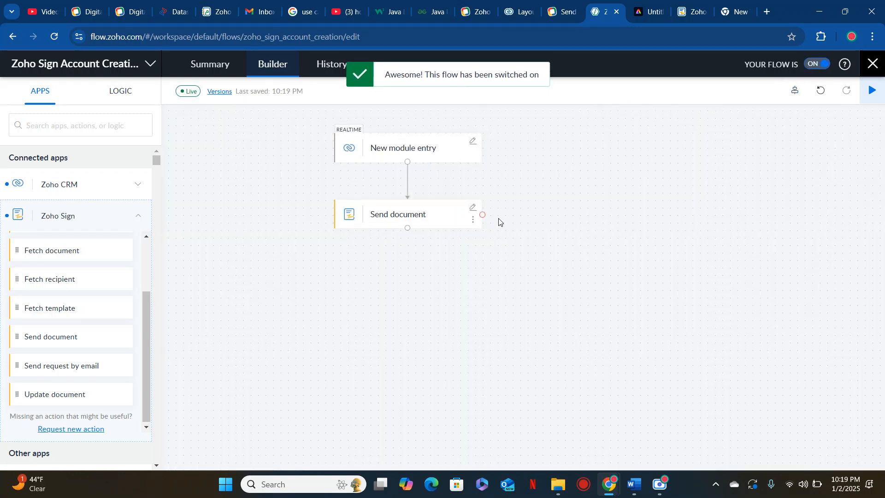
{"action": "left_click", "coordinate": [510, 13]}
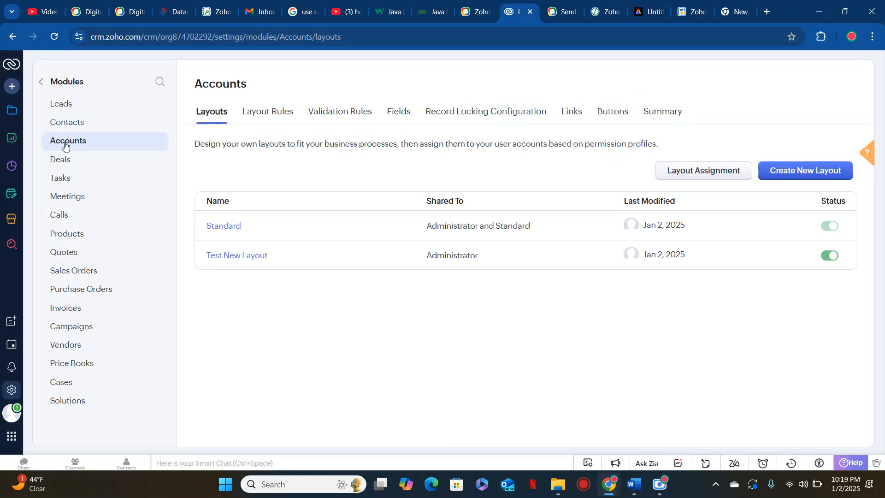
Create a new account with the account name, contact e-mail and phone number, and save it
{"action": "left_click", "coordinate": [14, 113]}
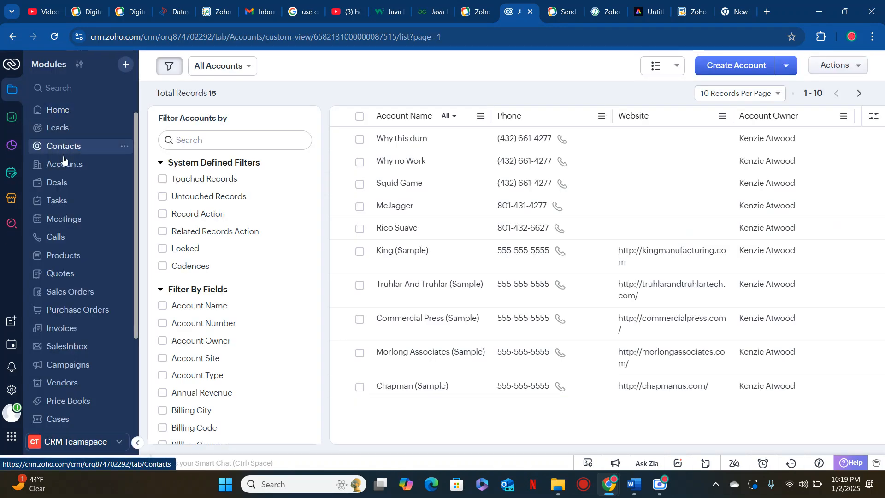
{"action": "left_click", "coordinate": [728, 72]}
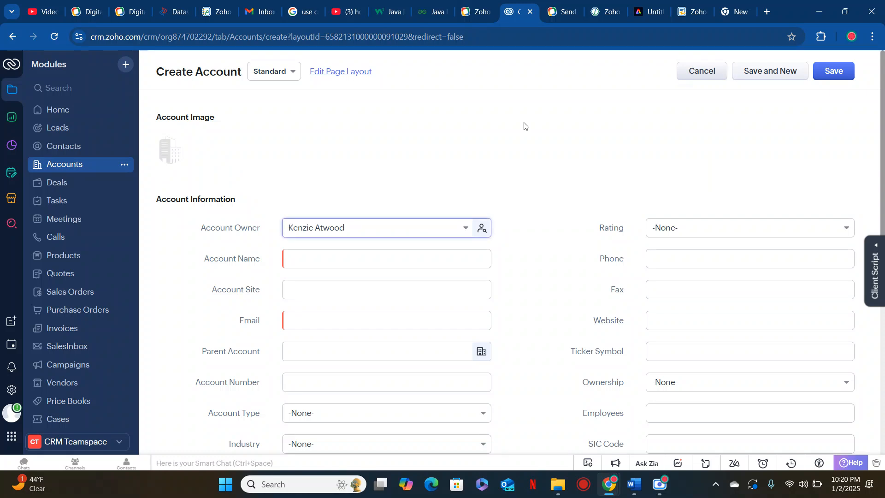
{"action": "left_click", "coordinate": [356, 262]}
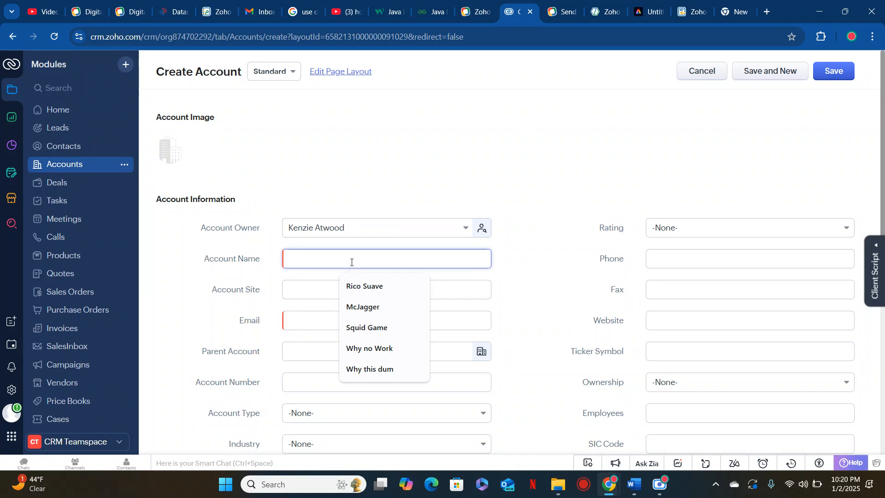
{"action": "type", "text": "Kim Jon"}
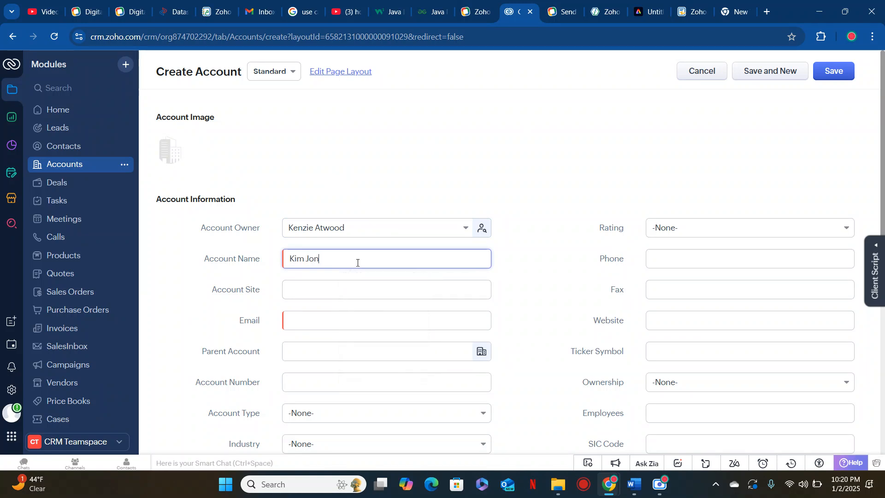
{"action": "type", "text": "g Un"}
{"action": "scroll", "coordinate": [357, 263], "scroll_direction": "down", "scroll_amount": 2}
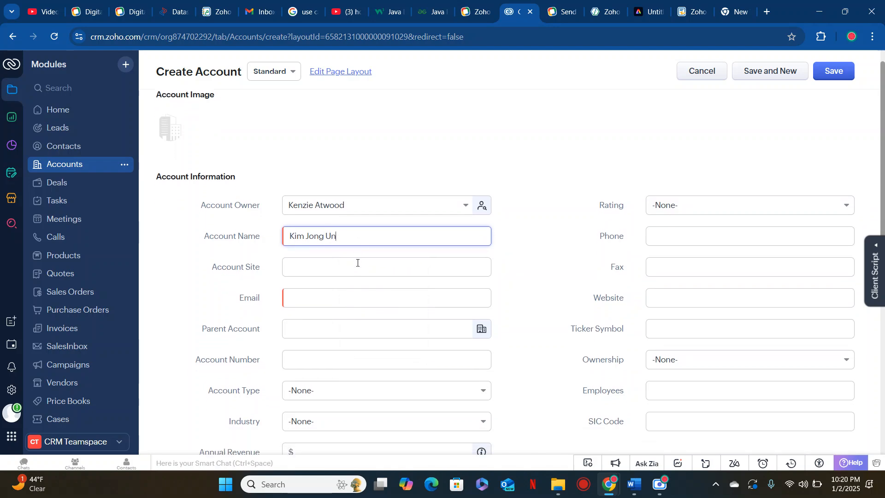
{"action": "left_click", "coordinate": [312, 218]}
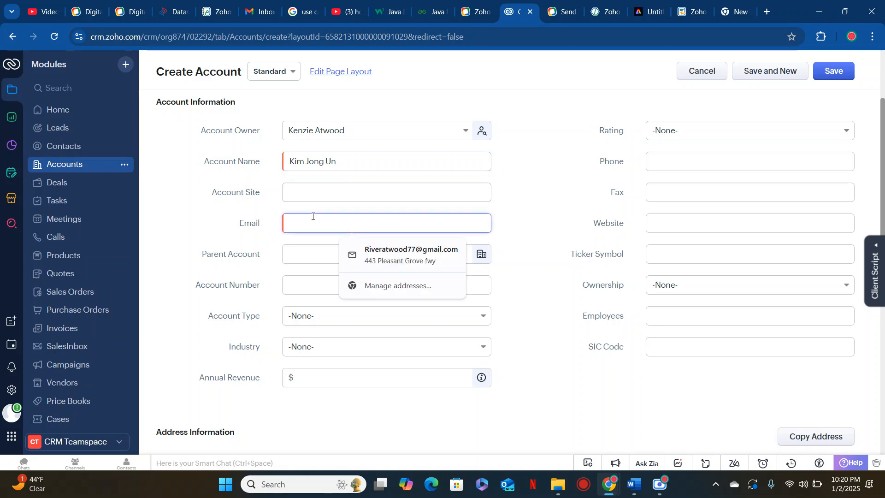
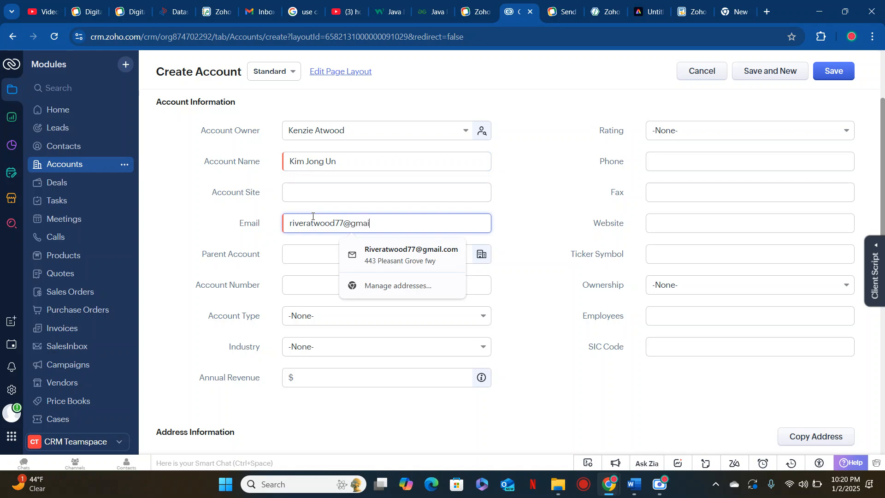
{"action": "left_click", "coordinate": [779, 162]}
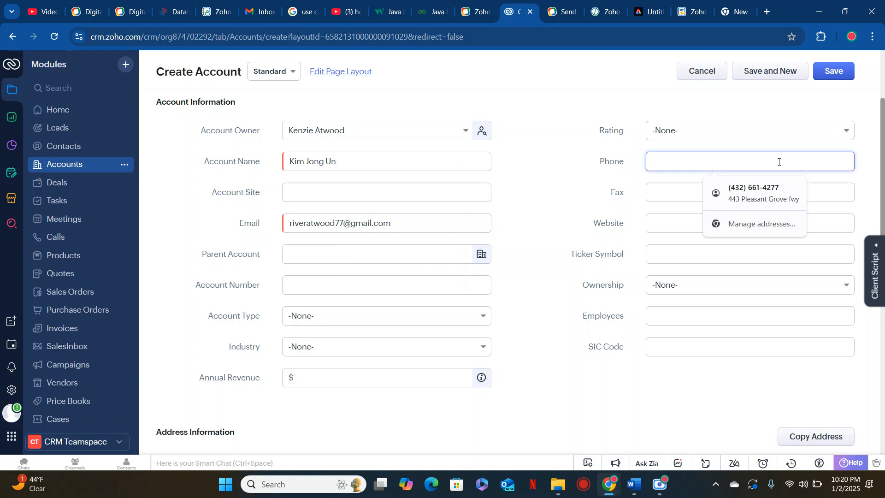
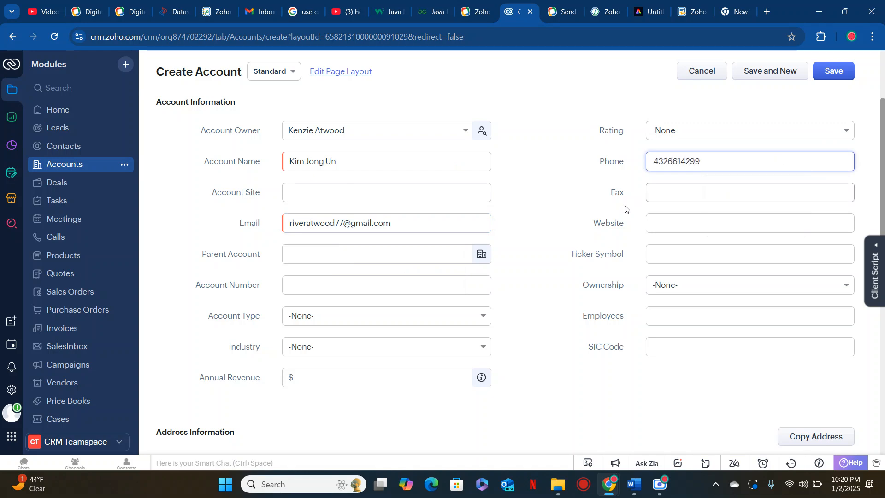
{"action": "scroll", "coordinate": [553, 224], "scroll_direction": "down", "scroll_amount": 2}
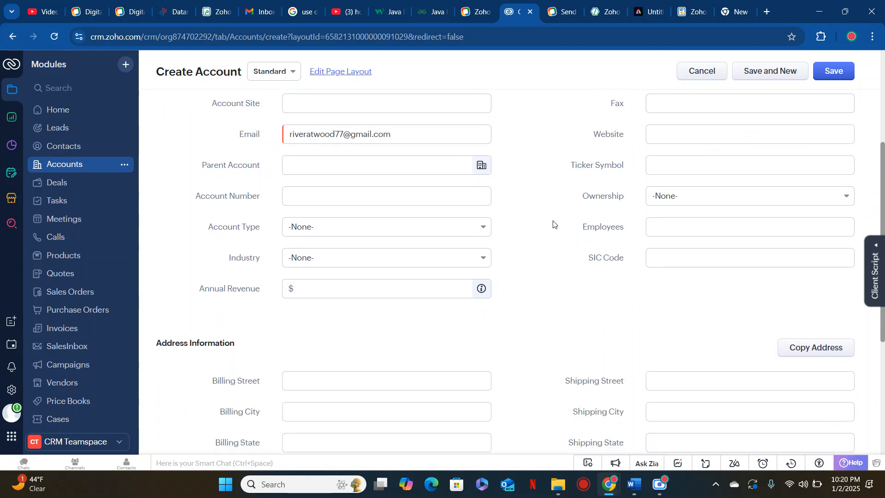
{"action": "scroll", "coordinate": [553, 224], "scroll_direction": "down", "scroll_amount": 5}
{"action": "scroll", "coordinate": [553, 224], "scroll_direction": "up", "scroll_amount": 7}
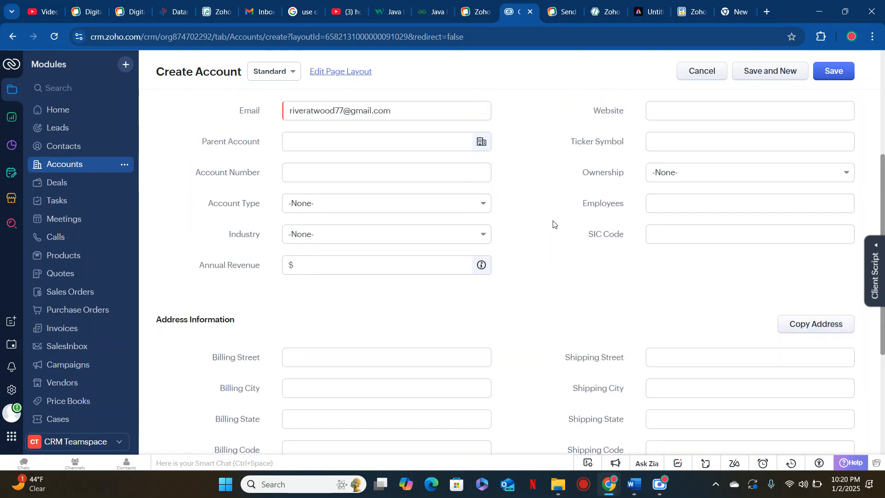
{"action": "left_click", "coordinate": [840, 71]}
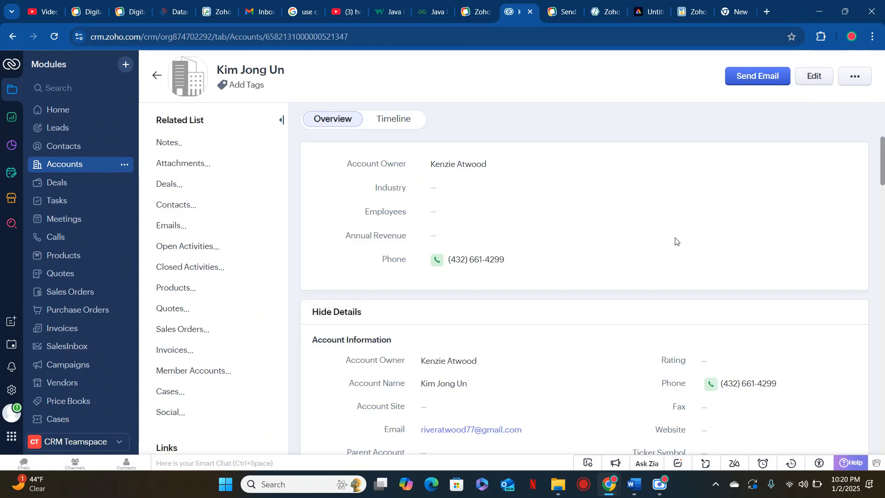
Inspect the completed run's trigger output and Send document input in the flow's history
{"action": "left_click", "coordinate": [602, 16]}
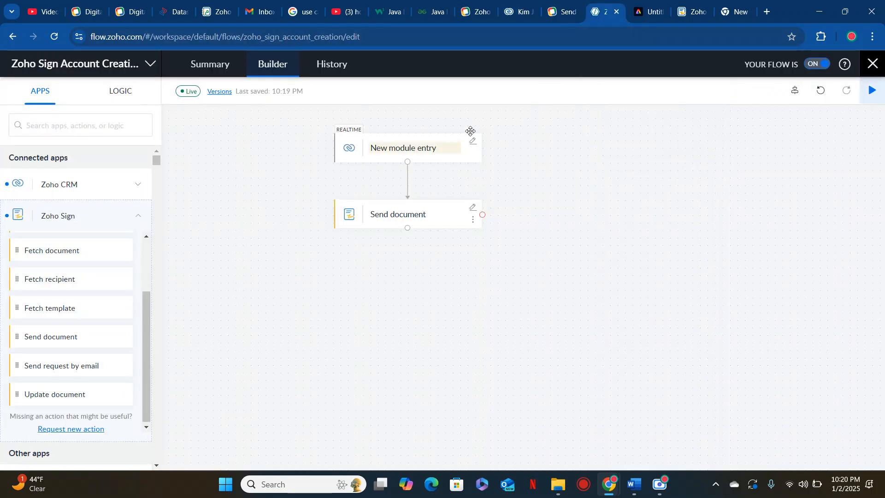
{"action": "left_click", "coordinate": [331, 67]}
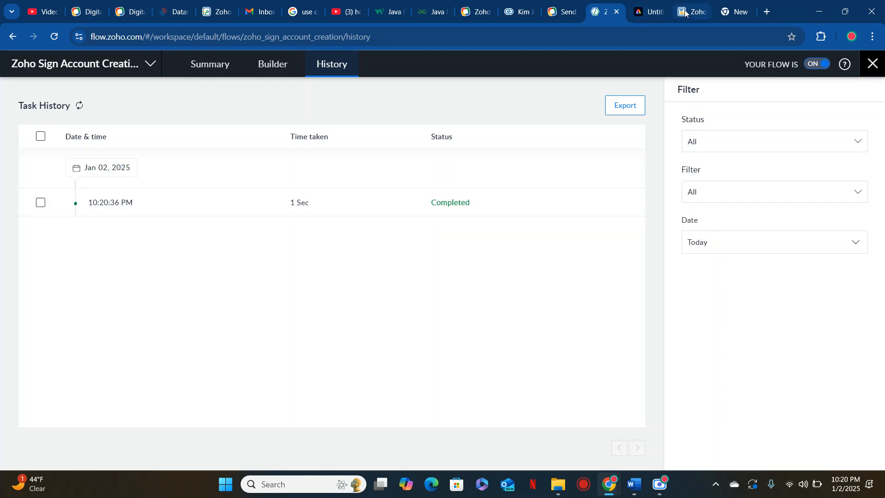
{"action": "left_click", "coordinate": [451, 213]}
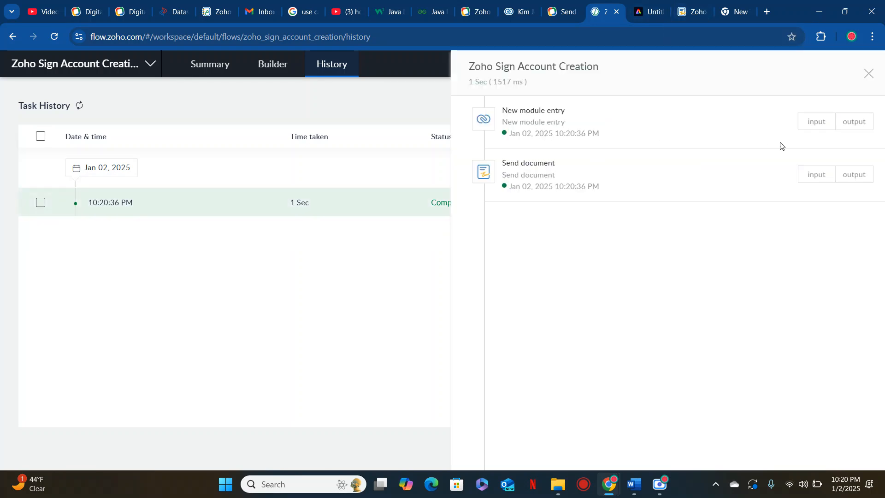
{"action": "left_click", "coordinate": [817, 121]}
{"action": "left_click", "coordinate": [854, 122]}
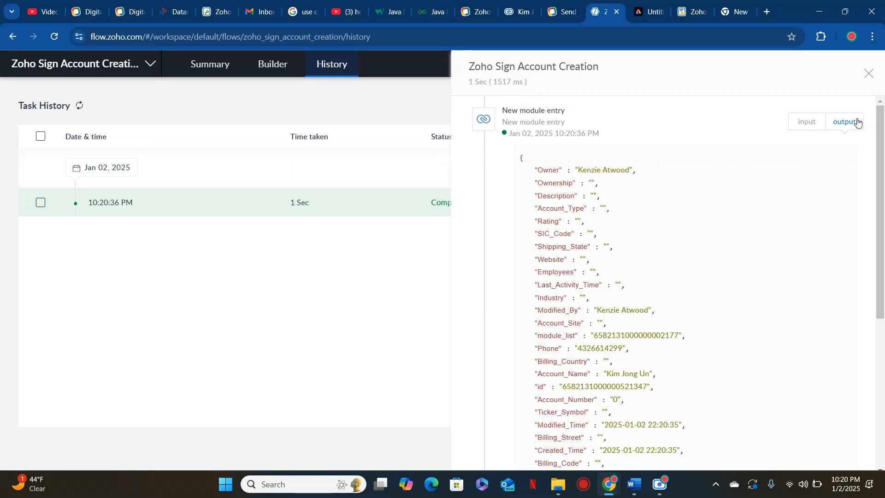
{"action": "scroll", "coordinate": [797, 202], "scroll_direction": "down", "scroll_amount": 5}
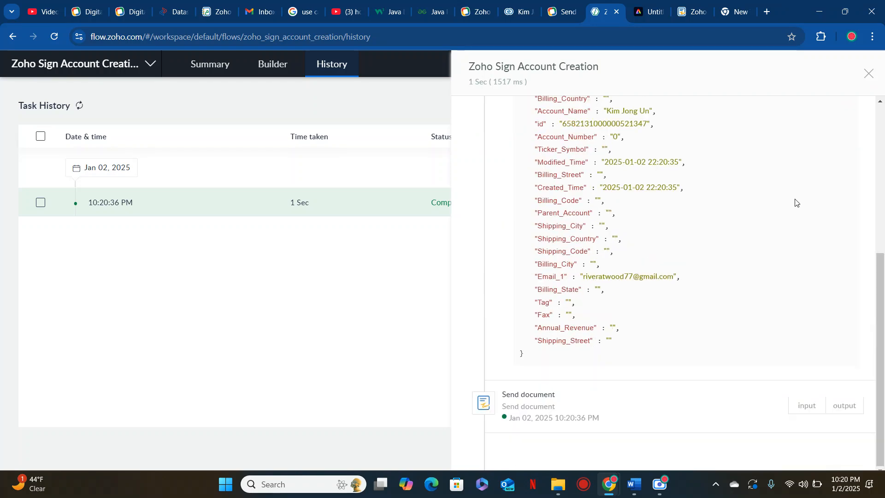
{"action": "left_click", "coordinate": [841, 407]}
{"action": "left_click", "coordinate": [807, 407]}
{"action": "scroll", "coordinate": [807, 408], "scroll_direction": "down", "scroll_amount": 3}
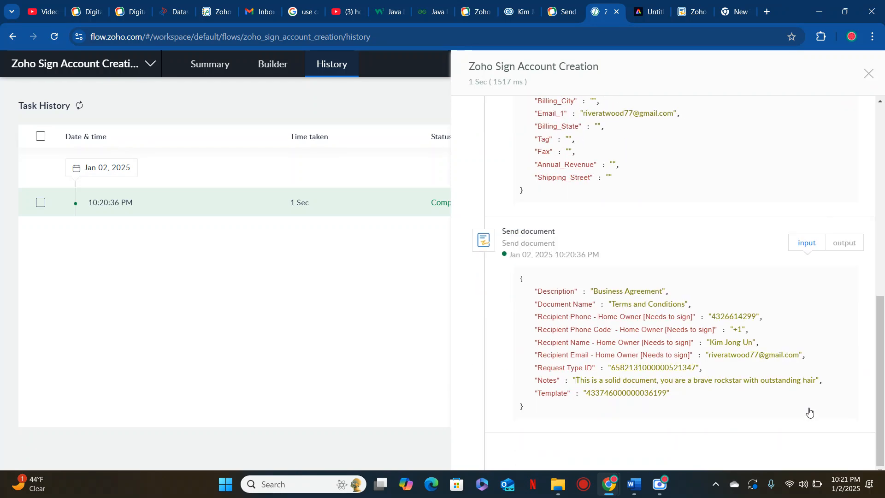
{"action": "left_click", "coordinate": [691, 11]}
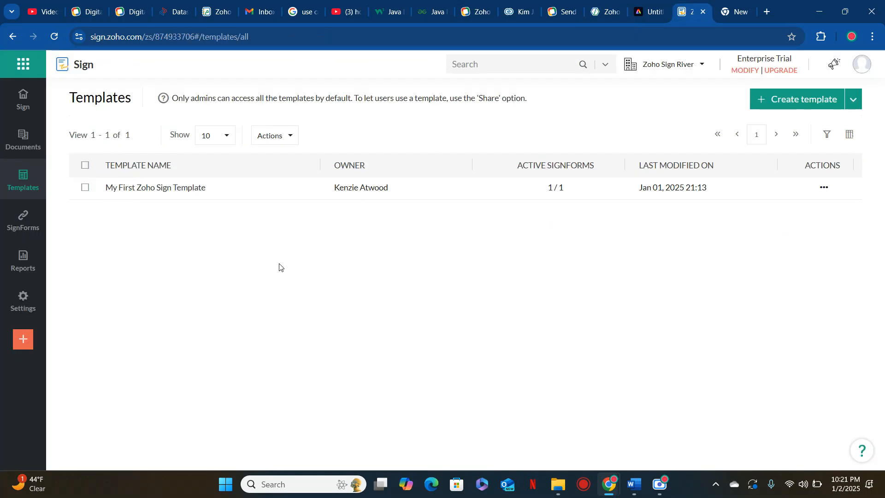
Open the newest In progress Terms and Conditions request, confirm it awaits signature, and go back to the dashboard
{"action": "mouse_move", "coordinate": [25, 139]}
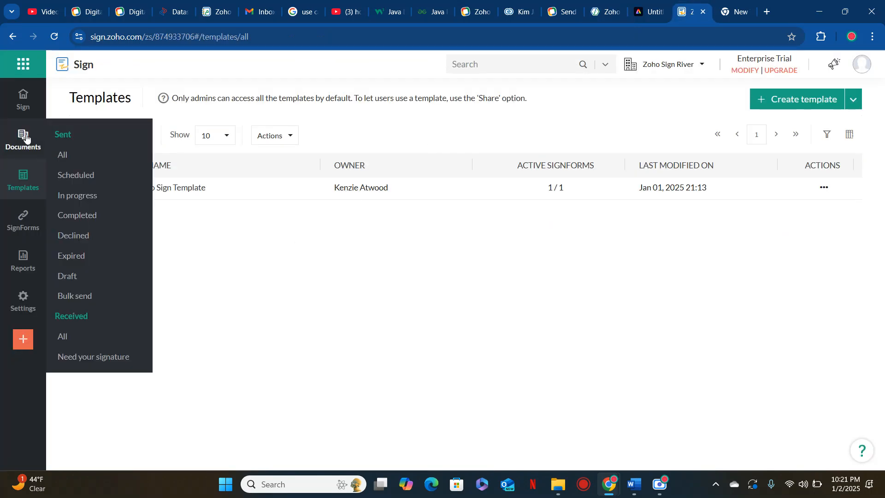
{"action": "left_click", "coordinate": [73, 196]}
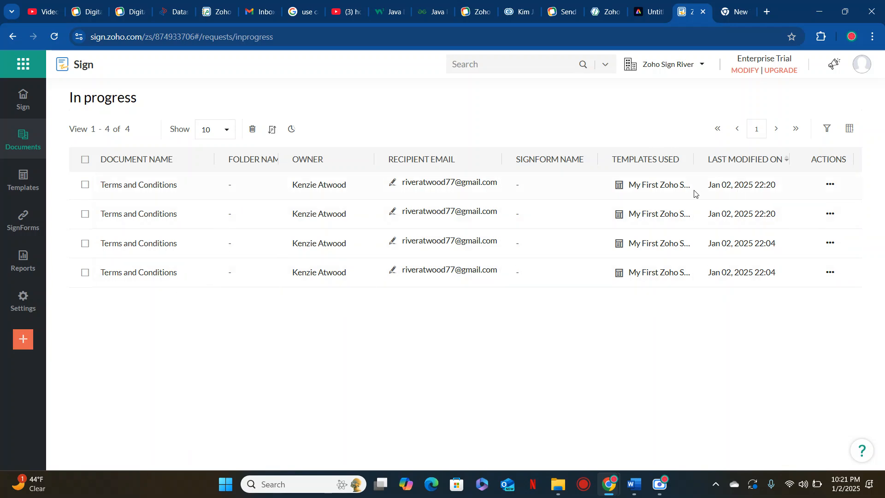
{"action": "left_click", "coordinate": [144, 182]}
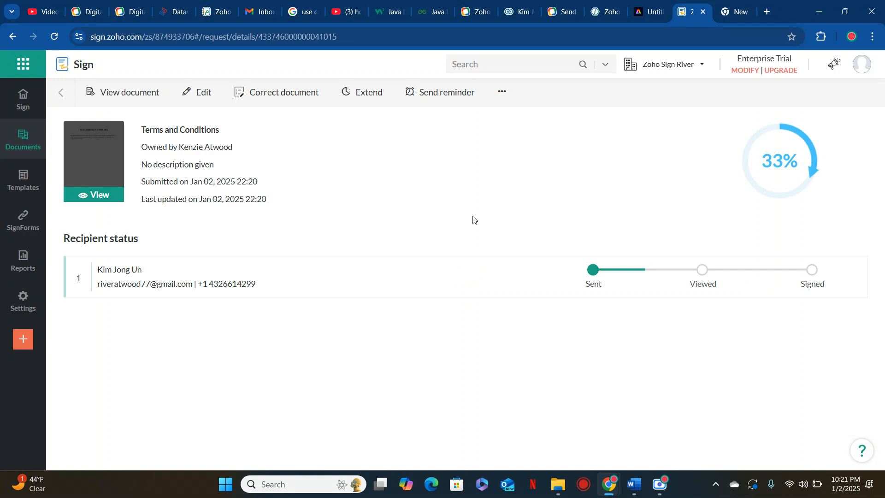
{"action": "left_click", "coordinate": [55, 37]}
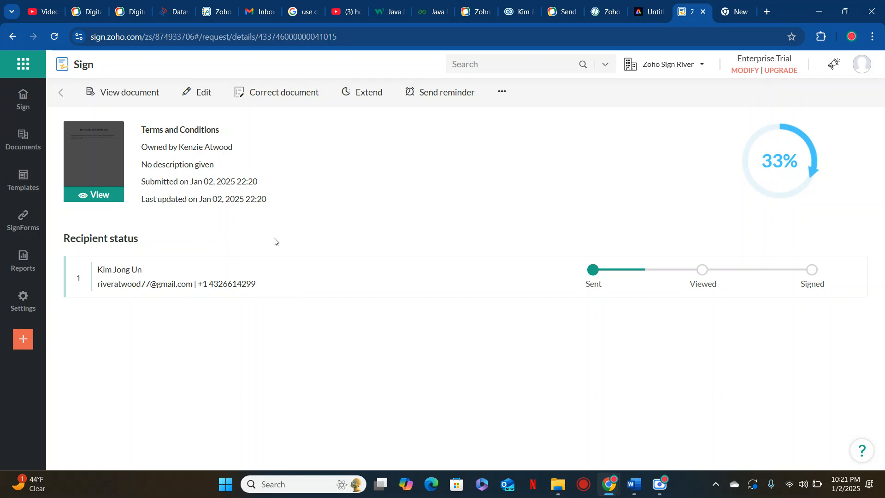
{"action": "left_click", "coordinate": [54, 40]}
{"action": "left_click", "coordinate": [59, 92]}
{"action": "mouse_move", "coordinate": [37, 147]}
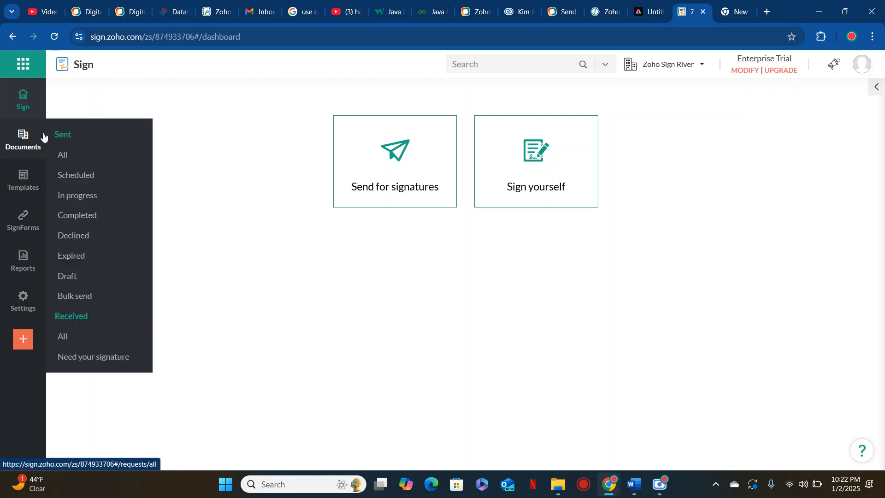
Open the latest Terms and Conditions request under Completed documents to check it was signed at 22:21
{"action": "left_click", "coordinate": [86, 217]}
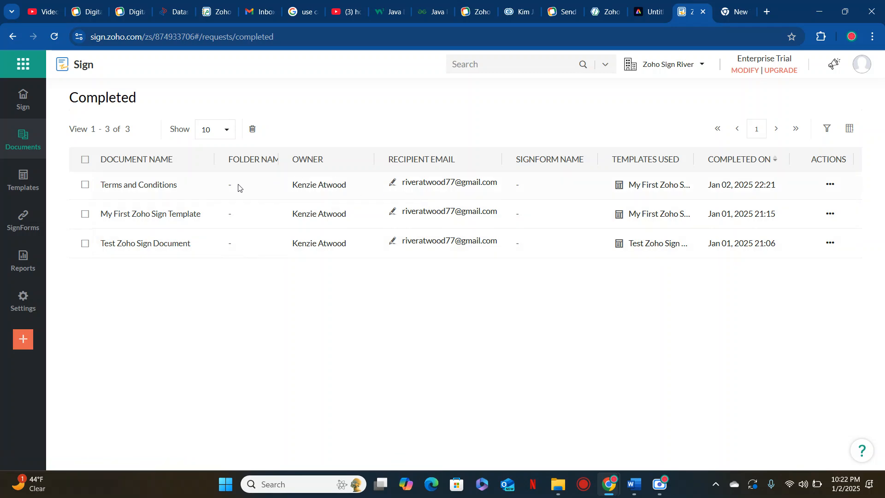
{"action": "left_click", "coordinate": [212, 186]}
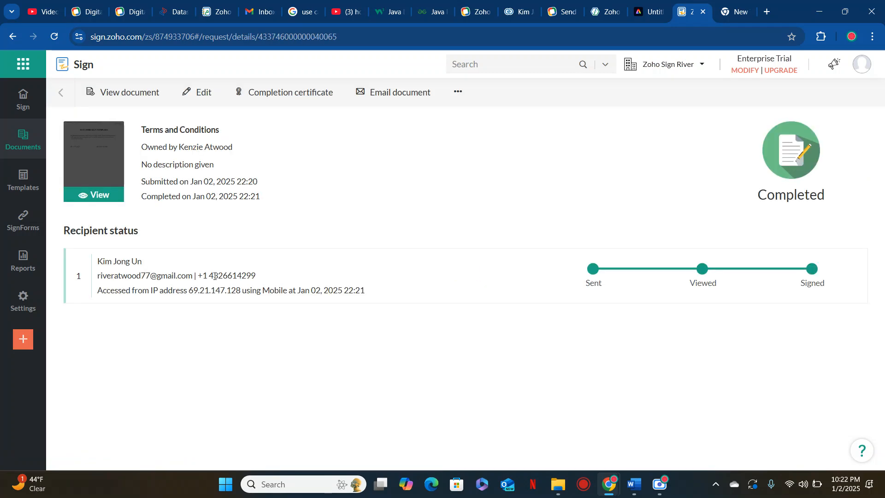